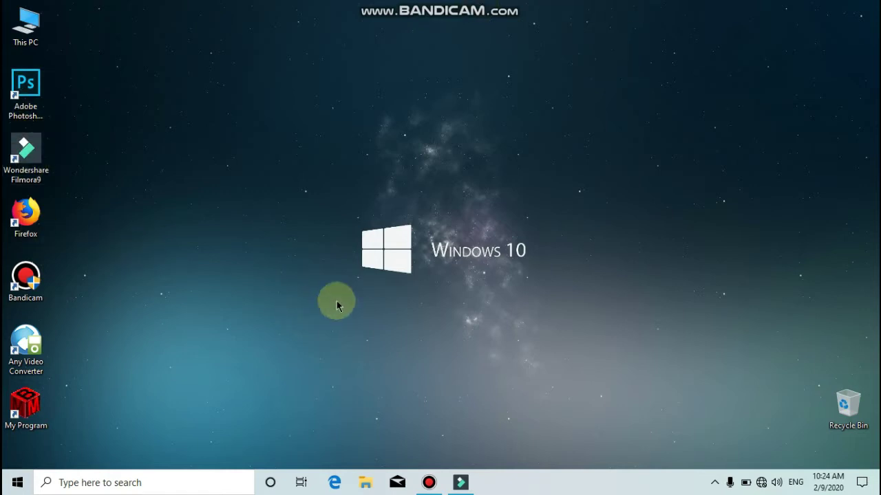
Switch to Filmora9 and import the Logo Light Reveal 2 template video from the Downloads folder
click(462, 482)
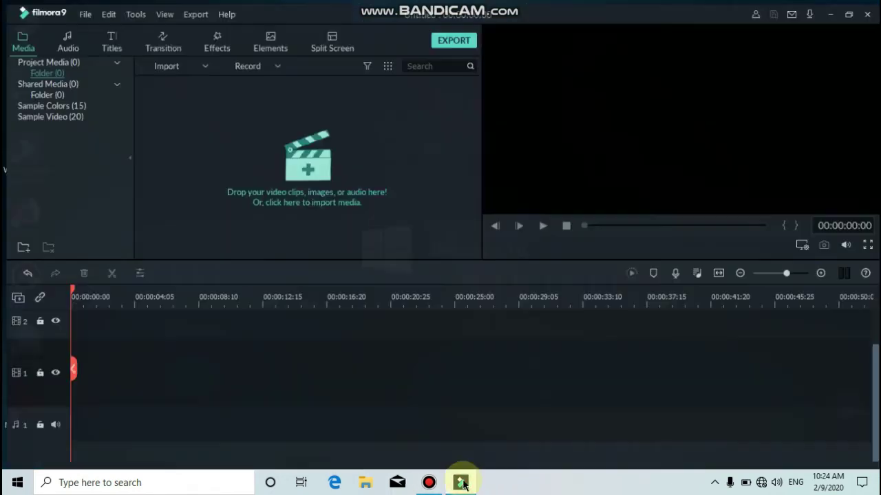
click(285, 207)
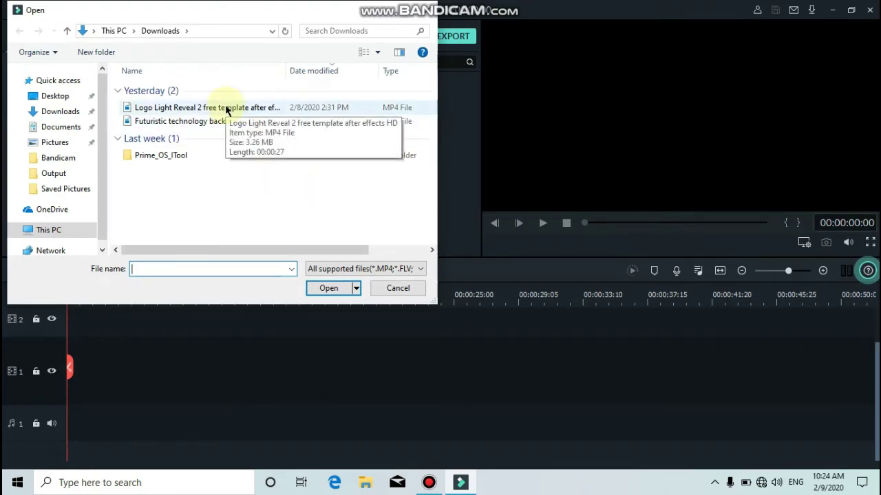
double_click(226, 108)
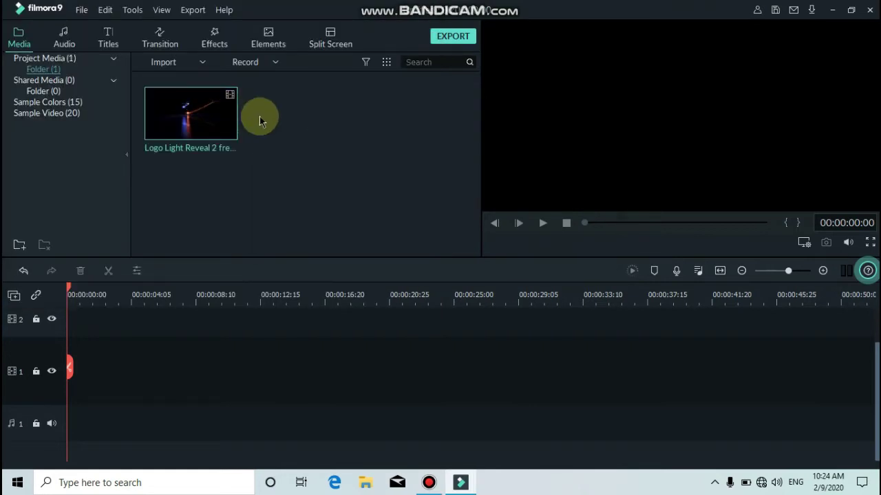
double_click(255, 150)
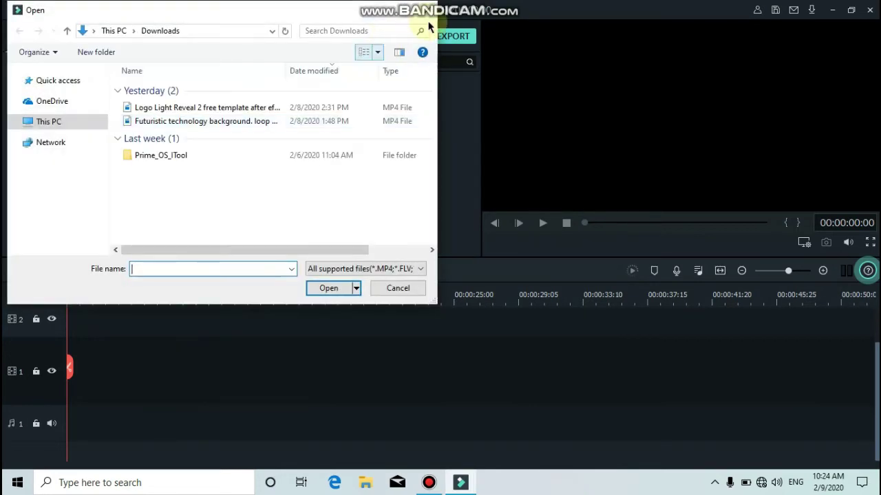
click(427, 15)
click(286, 248)
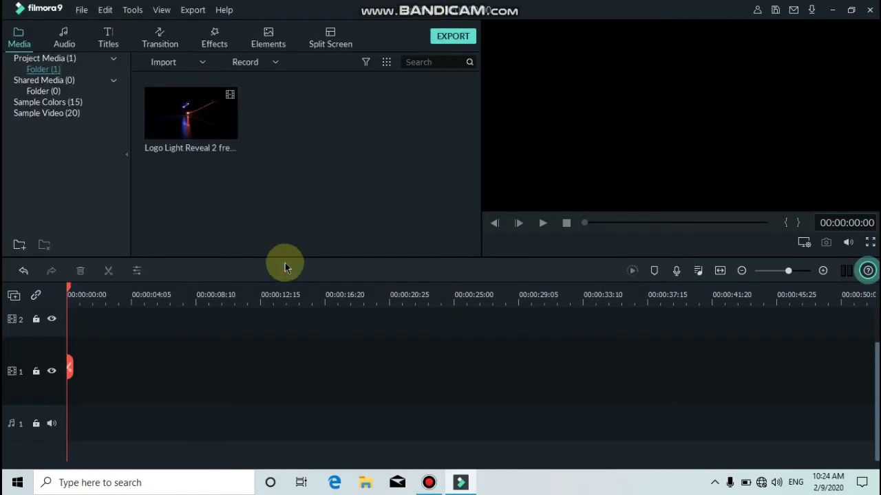
Add the Title 29 preset to the start of video track 1
click(114, 43)
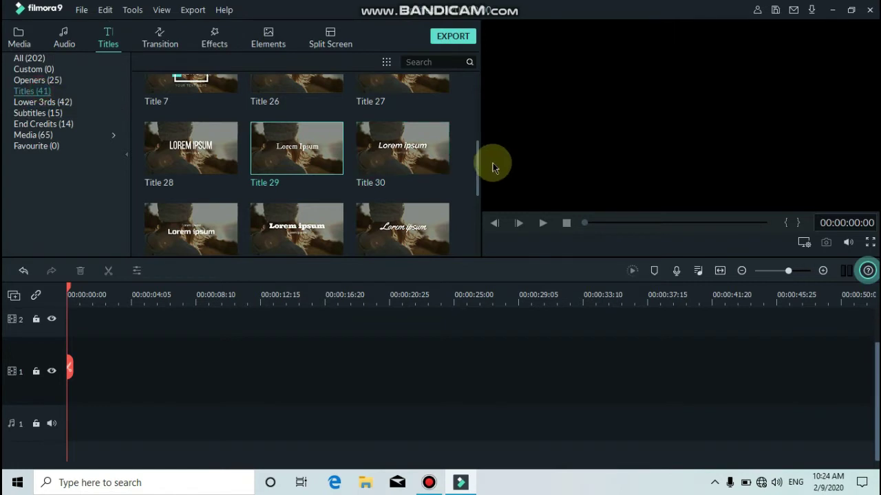
mouse_move(477, 169)
mouse_down()
mouse_move(477, 140)
mouse_move(475, 166)
mouse_up()
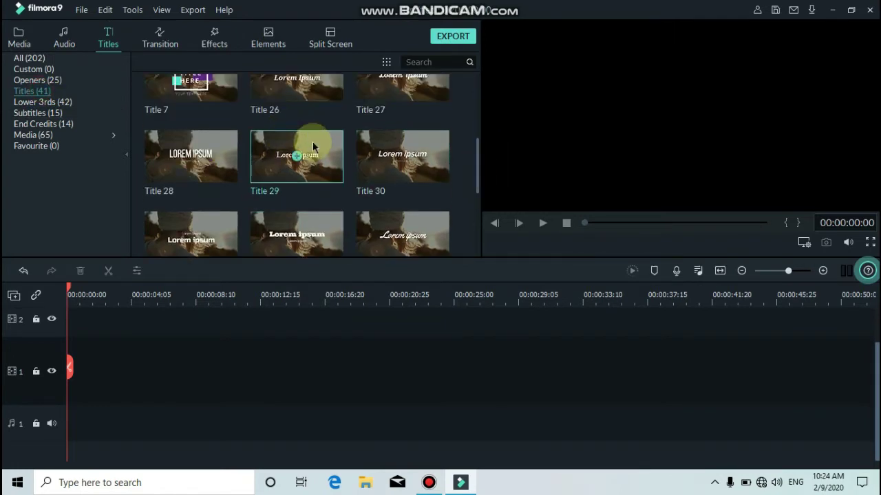
drag(312, 143, 72, 380)
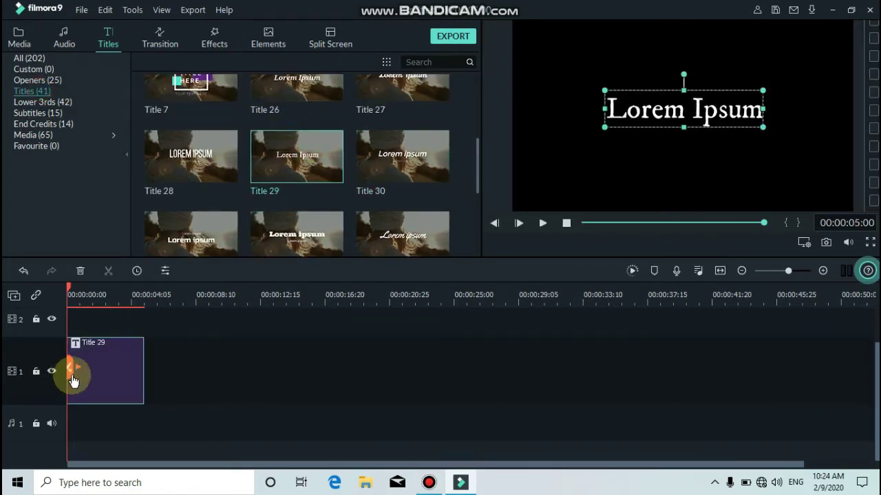
Replace the Lorem Ipsum placeholder text of the title with the creator's name in capitals
double_click(666, 112)
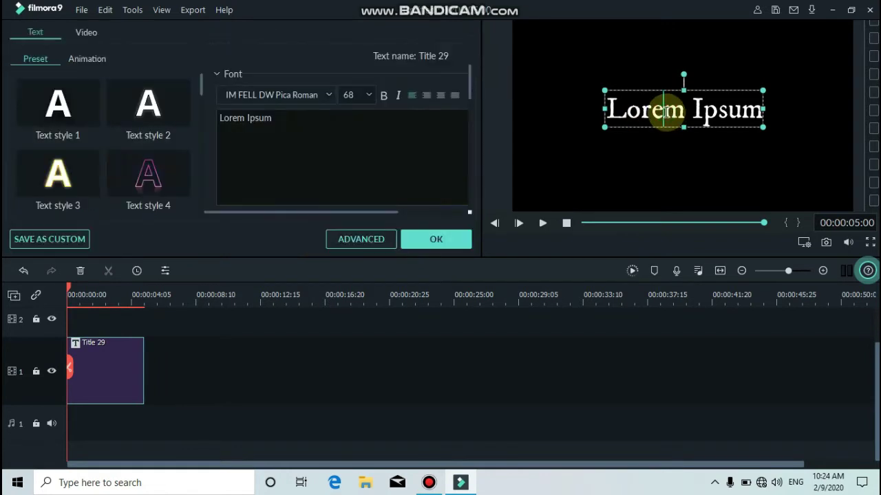
text(a)
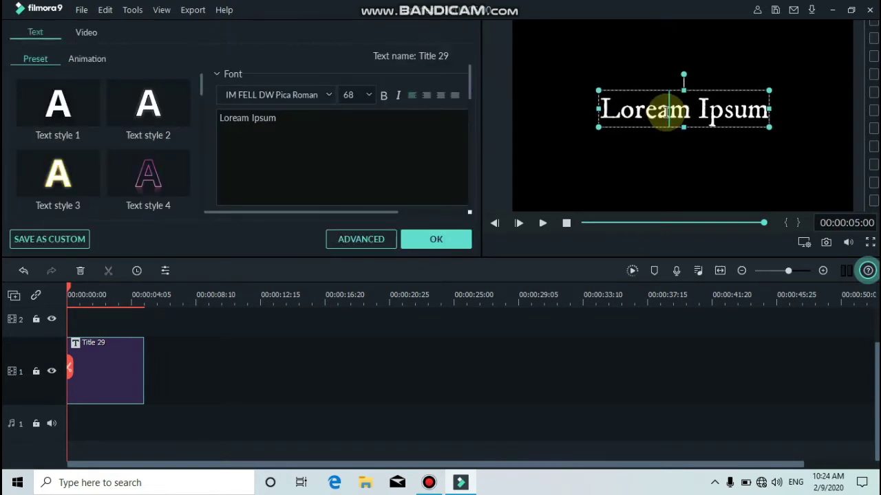
key(BackSpace)
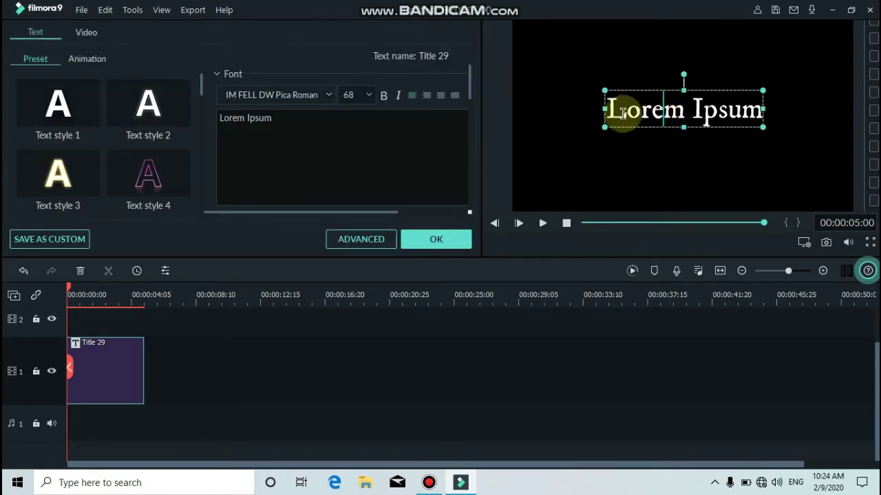
key(ctrl+a)
text(S)
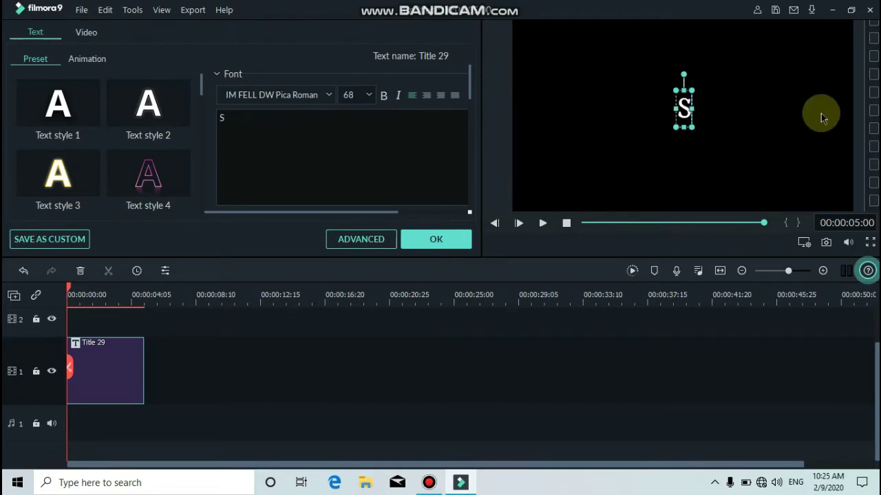
text(ASMIT)
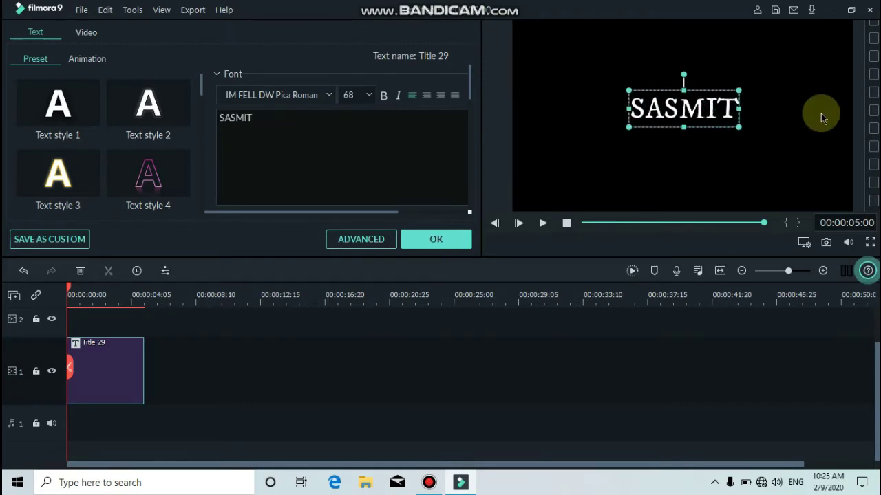
text(HA BRO)
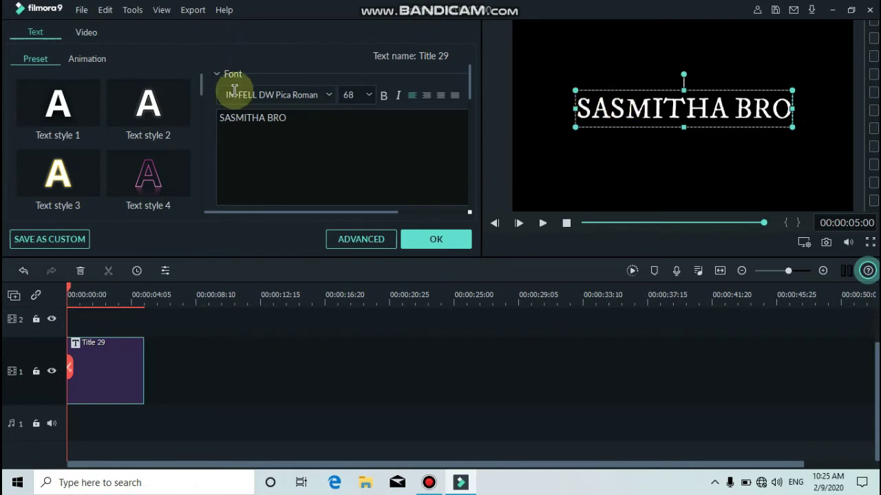
Open the advanced text editor for the title and enlarge its text box in height and width
click(369, 243)
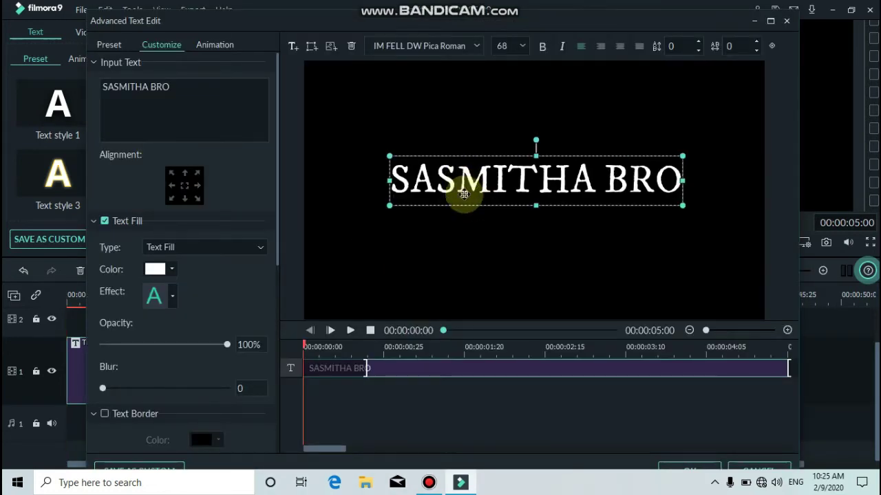
drag(536, 205, 536, 220)
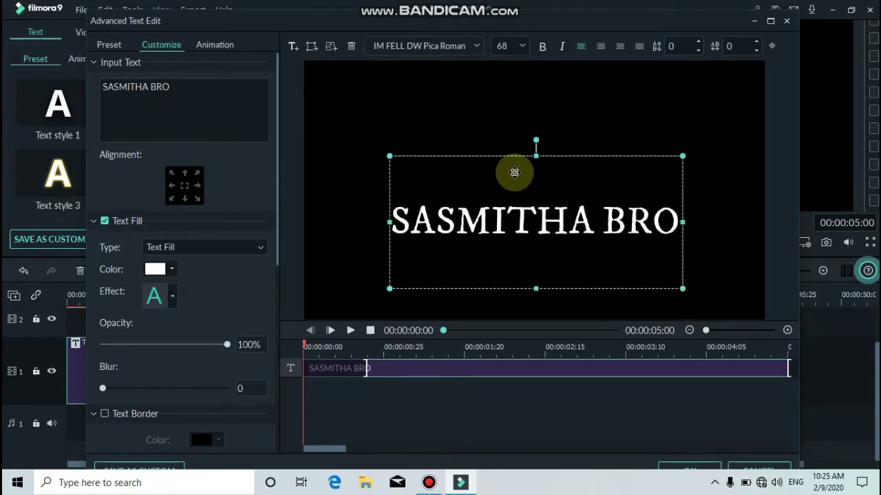
drag(537, 156, 555, 127)
drag(679, 204, 722, 208)
text(a)
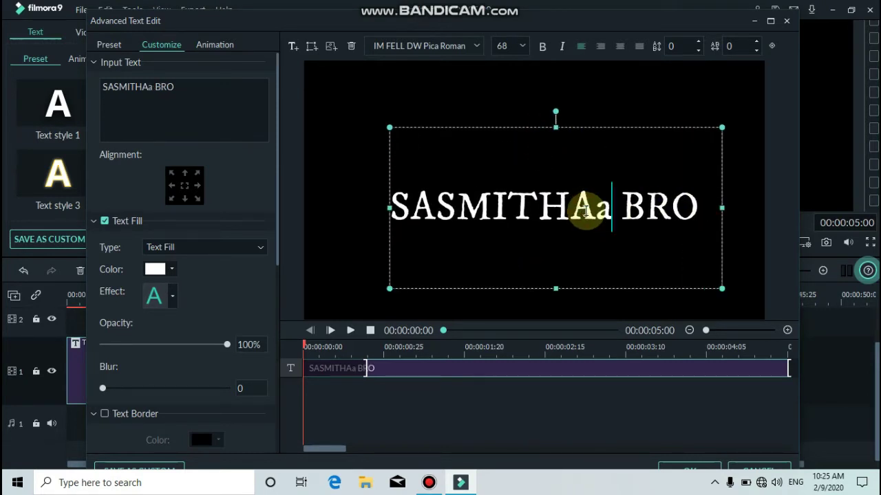
key(BackSpace)
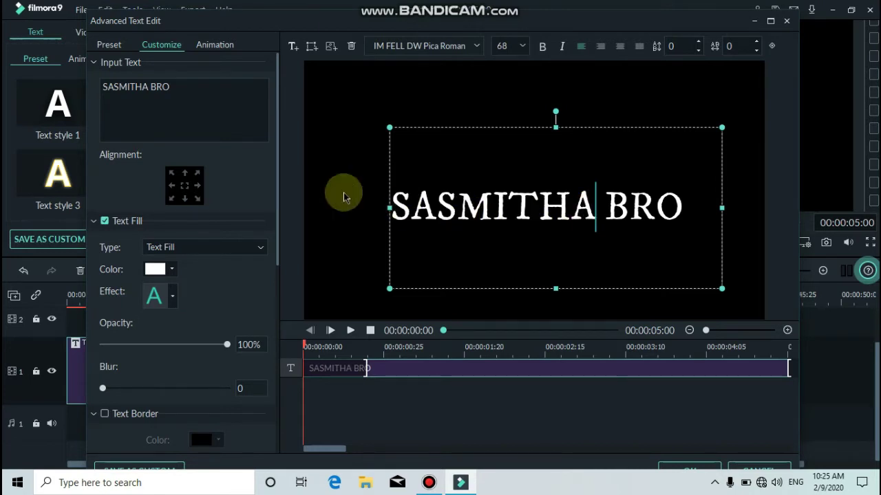
Change the font of the whole title text to Impact
key(ctrl+a)
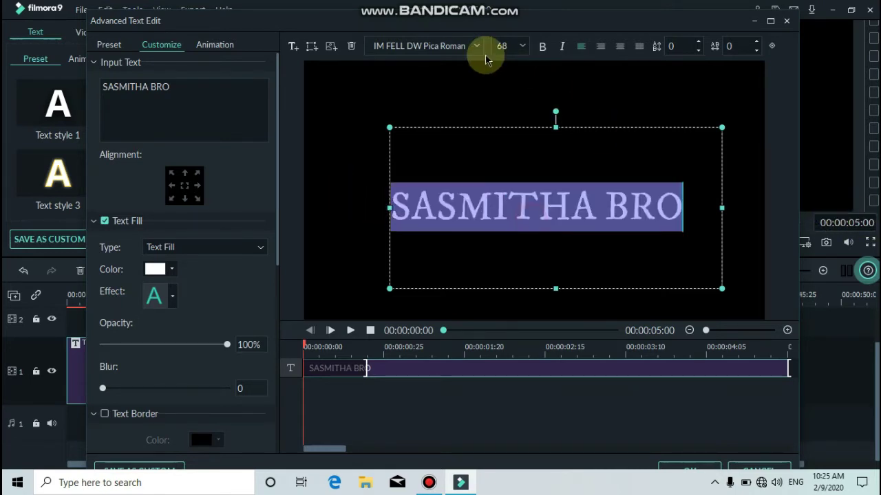
click(446, 44)
text(impa)
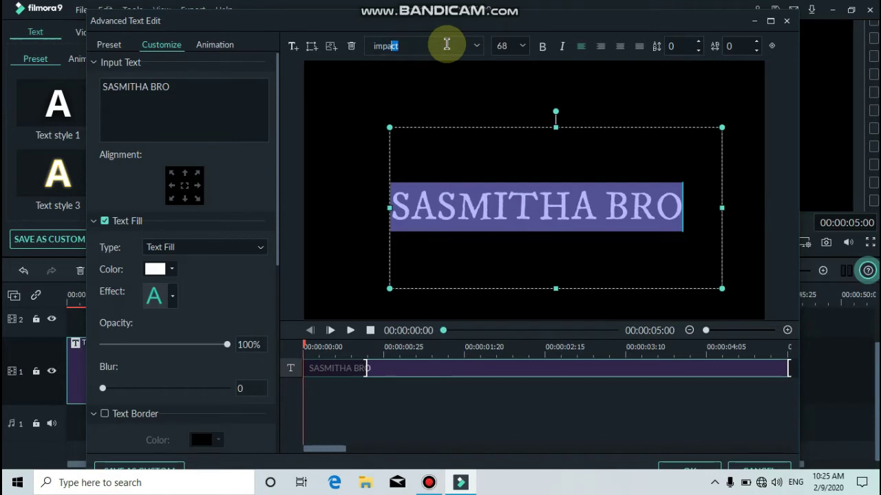
text(ct)
key(Return)
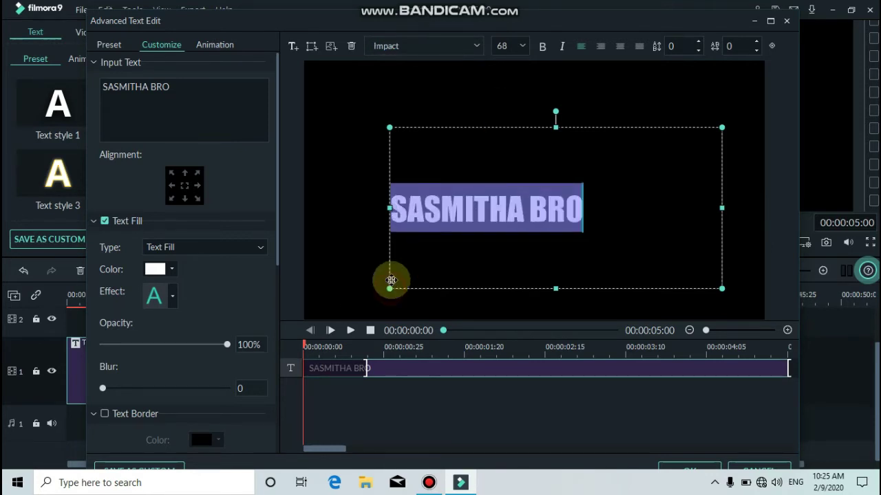
Set the whole title text to font size 200 and adjust its text box so the wording fits within the frame
drag(389, 289, 320, 321)
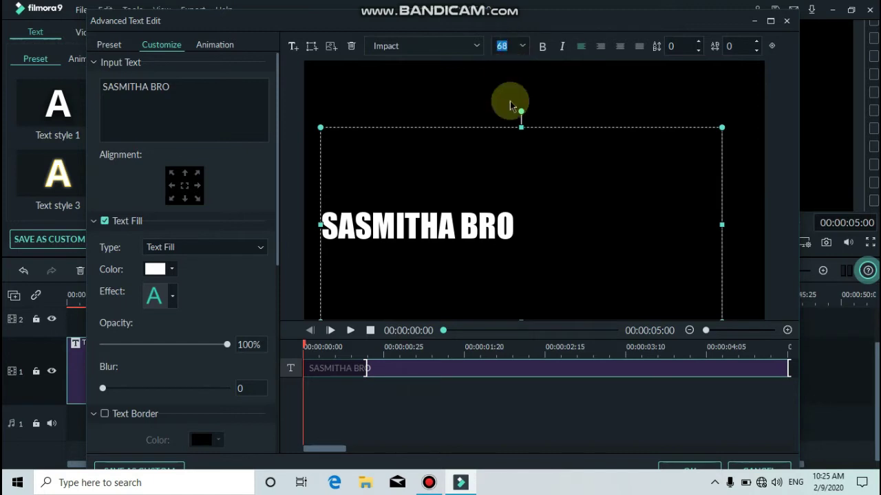
click(516, 228)
drag(515, 228, 291, 218)
click(523, 49)
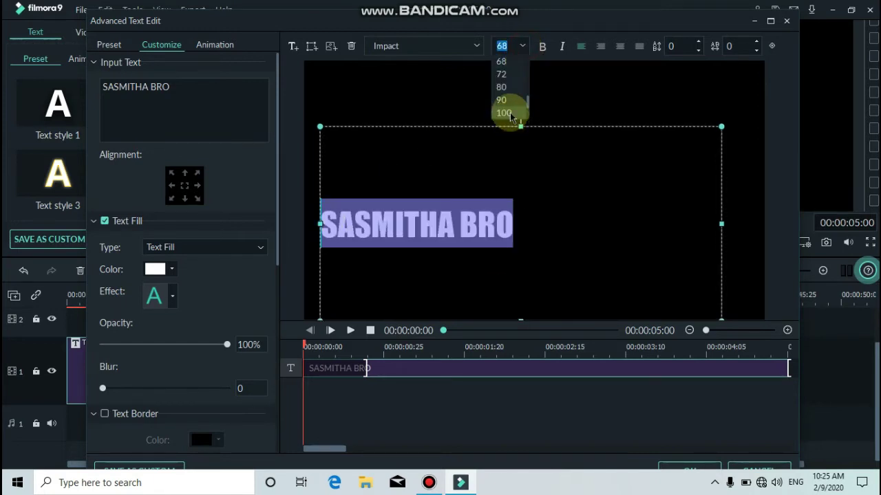
scroll(509, 111, down, 3)
click(513, 113)
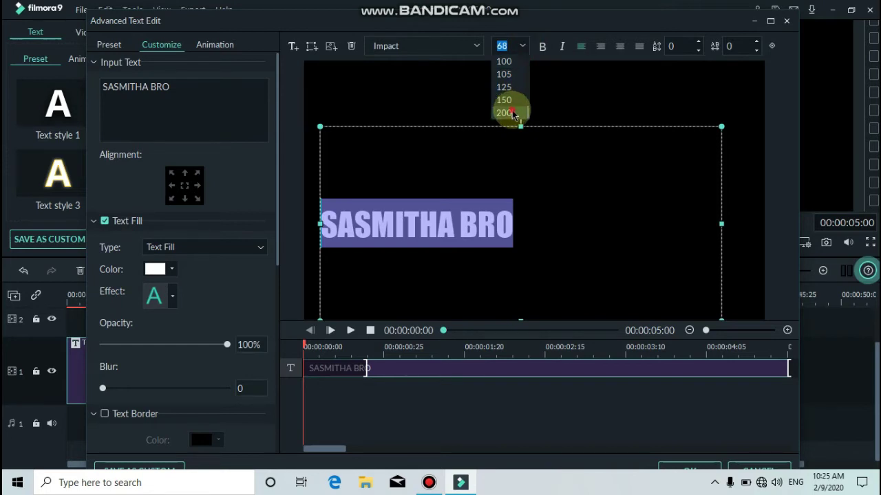
click(414, 93)
mouse_move(722, 285)
mouse_down()
mouse_move(743, 310)
mouse_move(709, 286)
mouse_move(727, 296)
mouse_up()
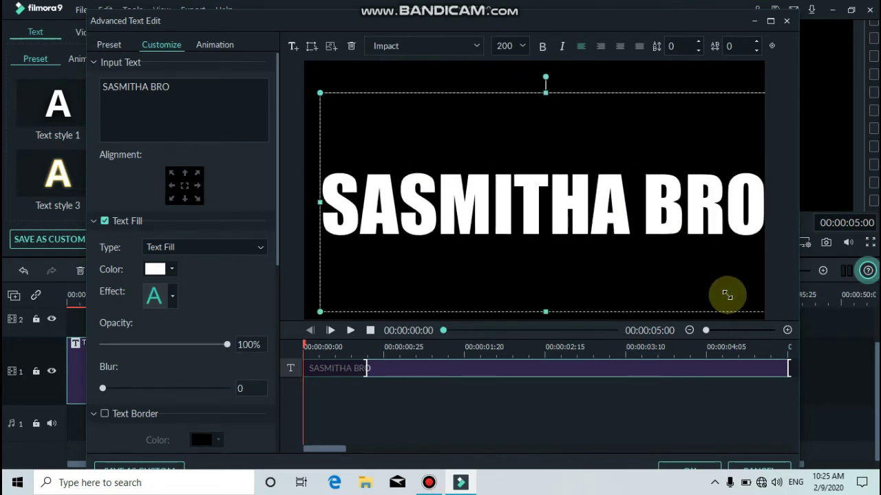
drag(496, 93, 492, 93)
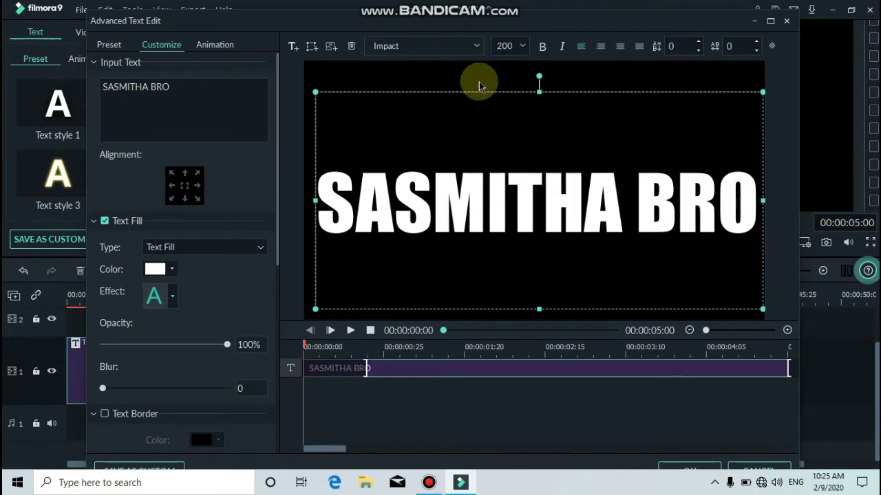
Extend the start of the text layer to 00:00:00:00, preview it and apply the title edits
click(207, 49)
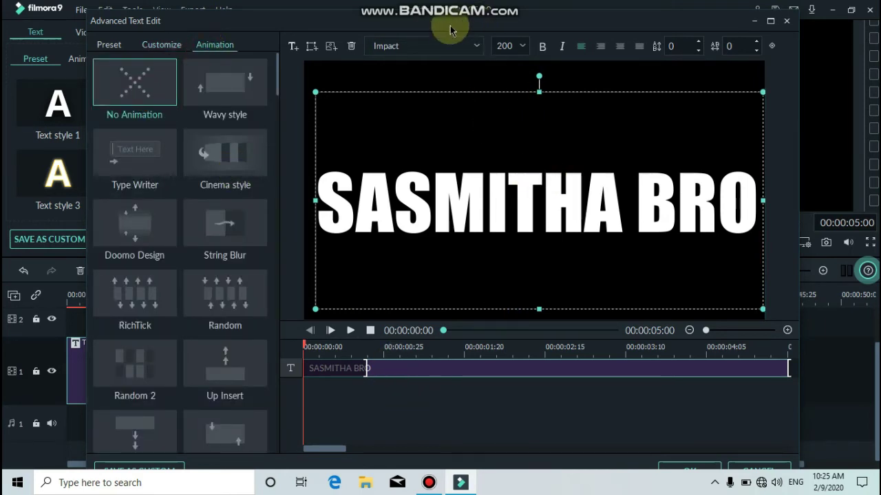
drag(451, 14, 451, 5)
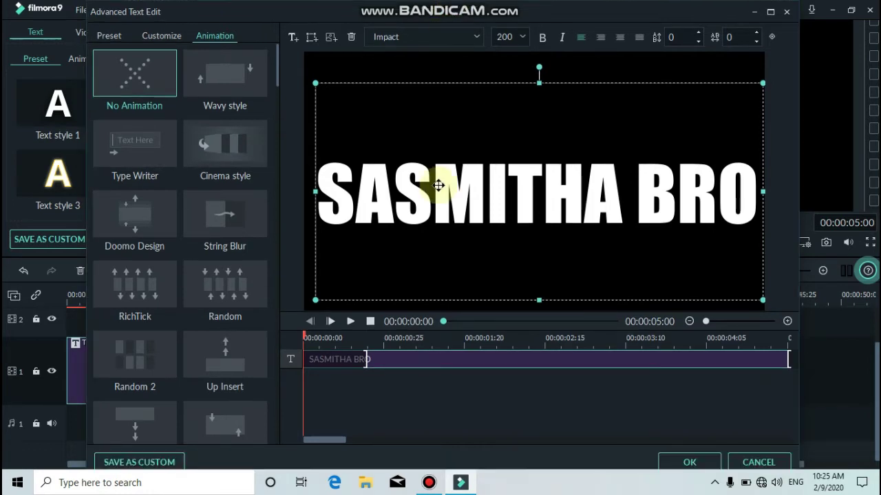
drag(367, 360, 309, 403)
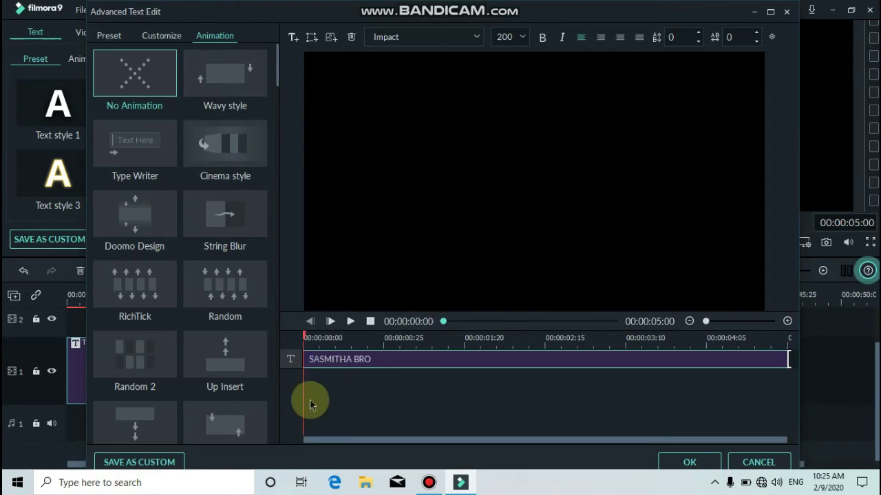
click(344, 326)
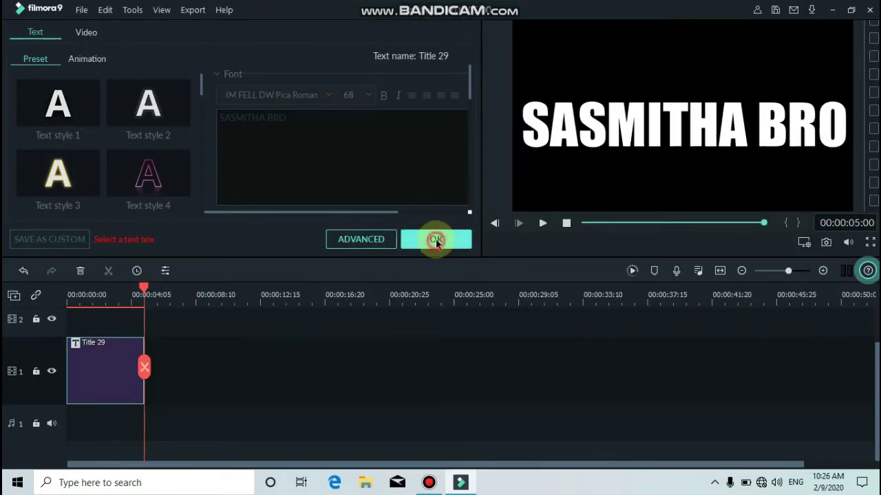
click(437, 240)
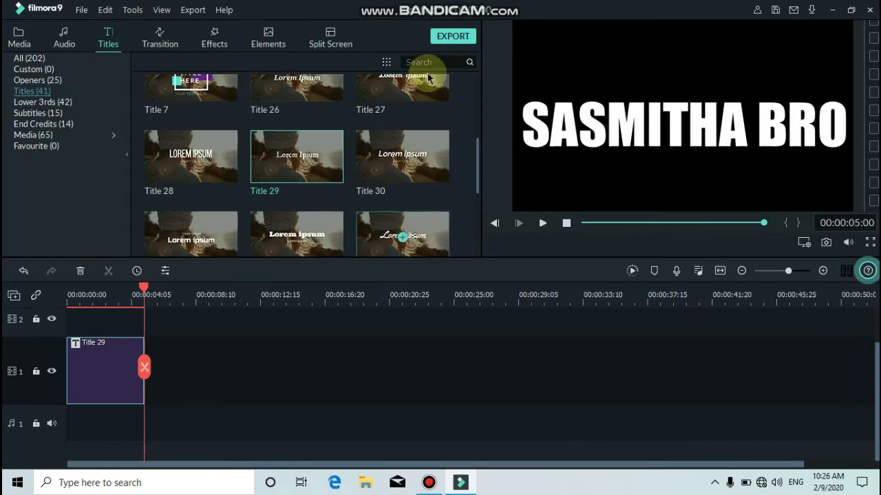
Export the title as an MP4 named My Video at 1280x720 and 30 fps, and close the export windows
click(463, 36)
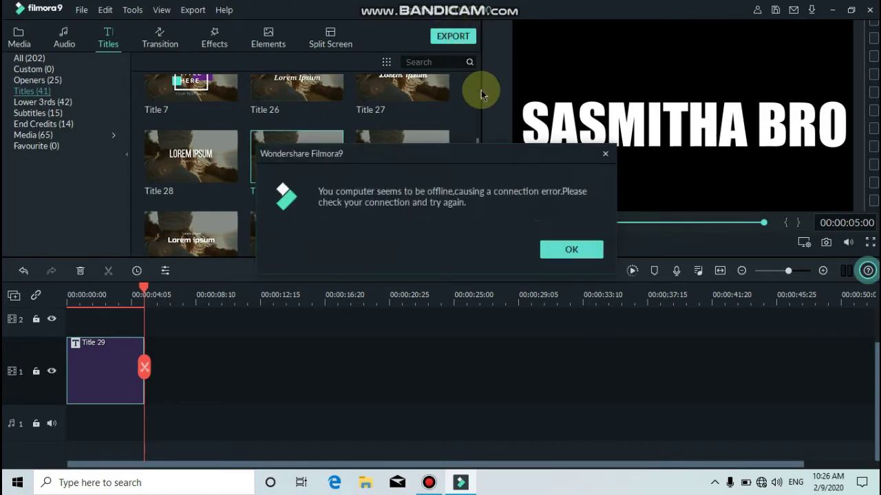
click(570, 255)
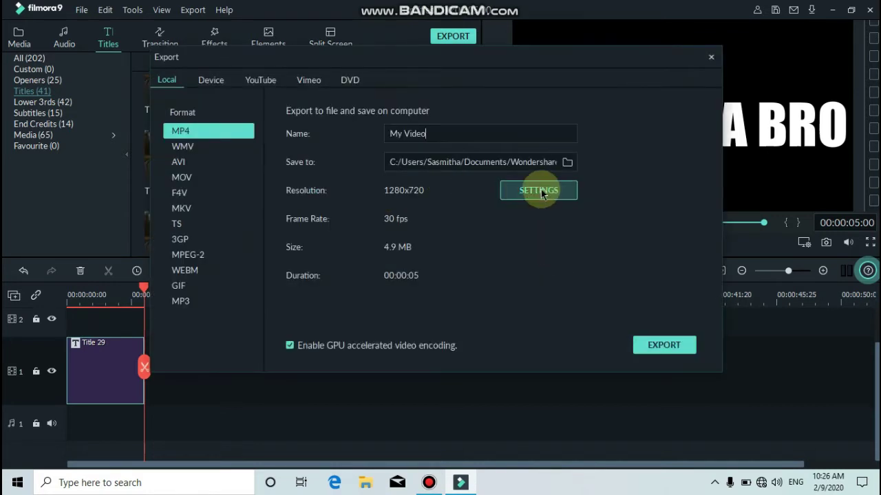
click(540, 191)
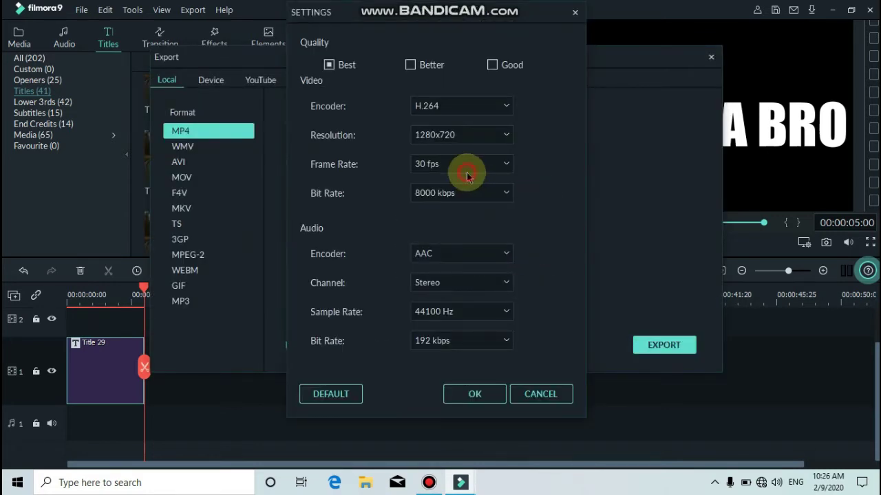
click(461, 165)
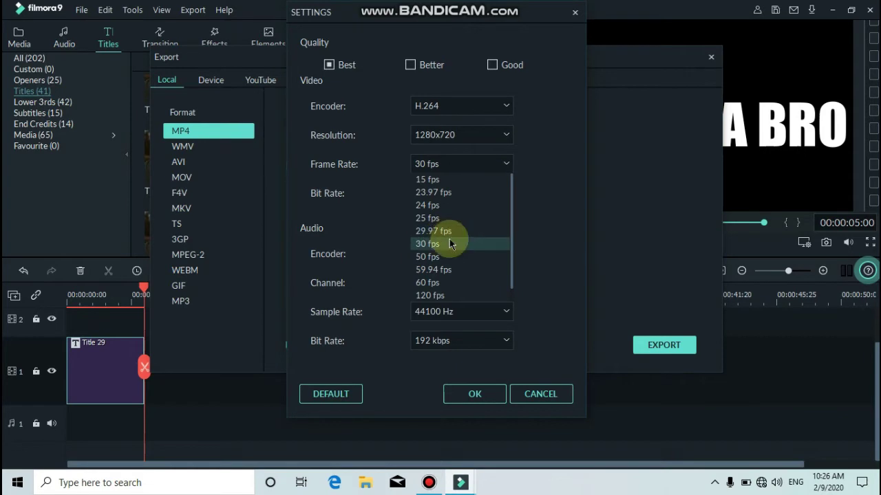
click(452, 244)
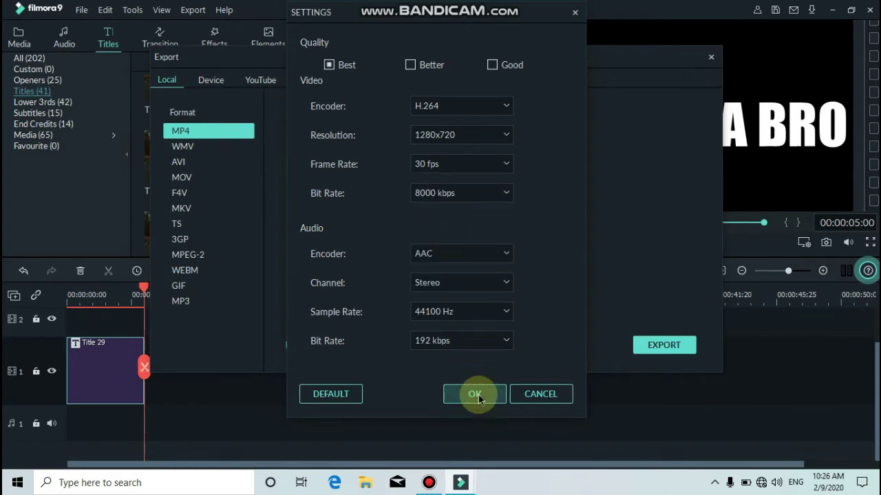
key(Return)
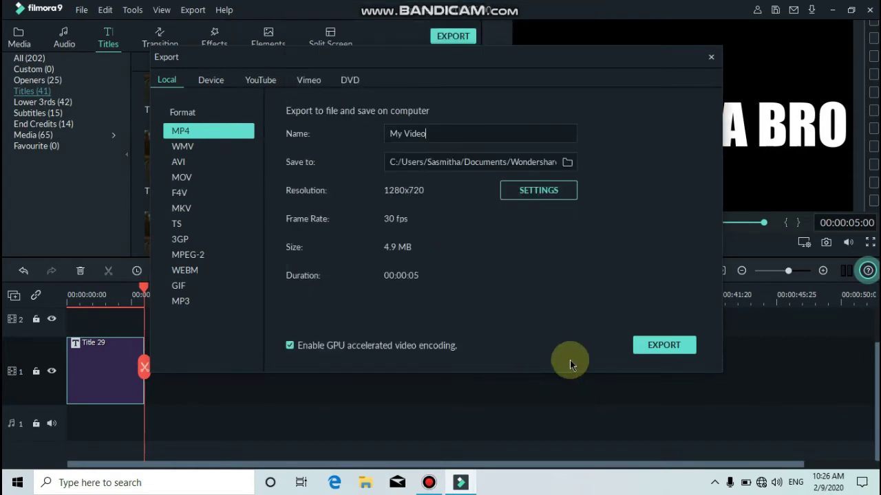
click(671, 351)
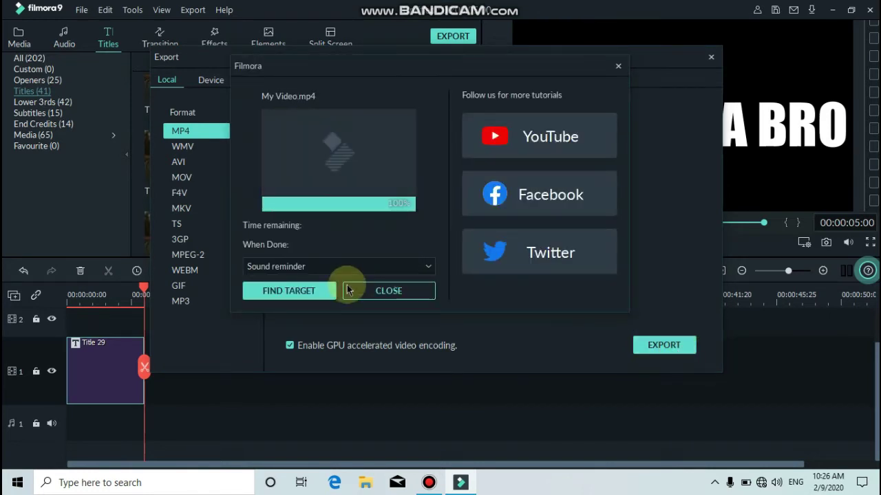
click(351, 291)
click(711, 56)
Import the exported My Video file from the Wondershare Filmora 9 Output folder in Documents into the project media
click(19, 36)
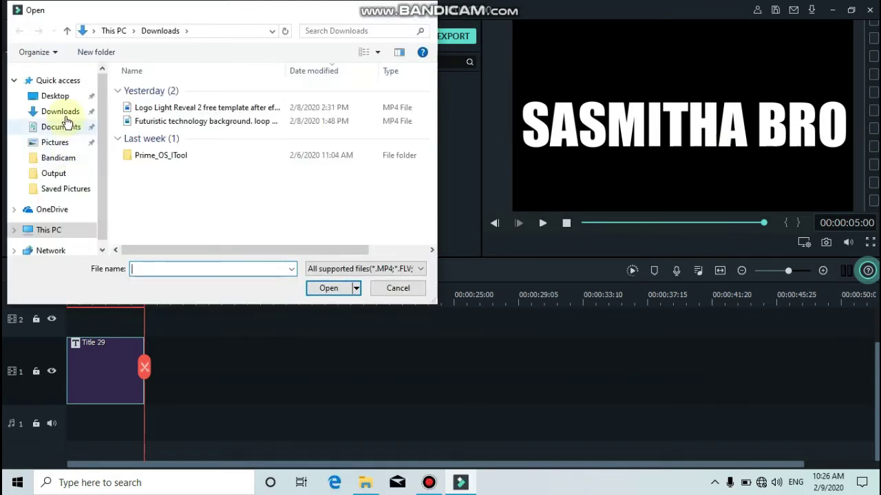
click(65, 115)
click(81, 130)
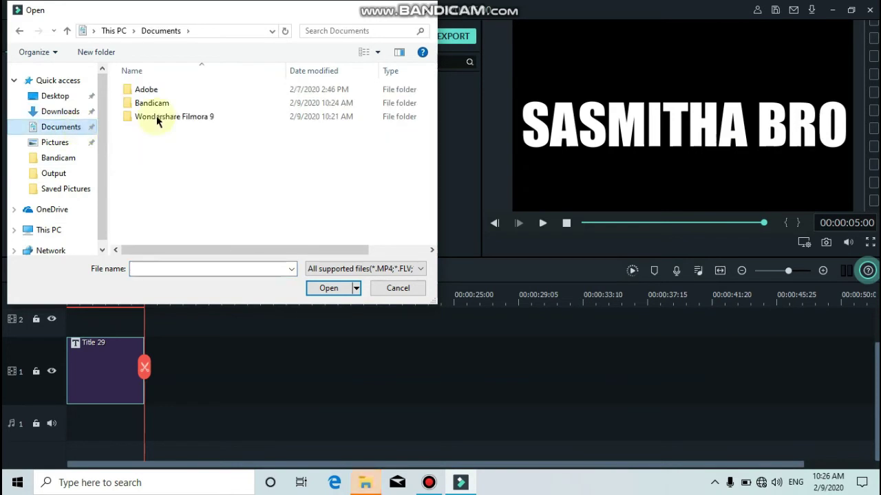
click(182, 122)
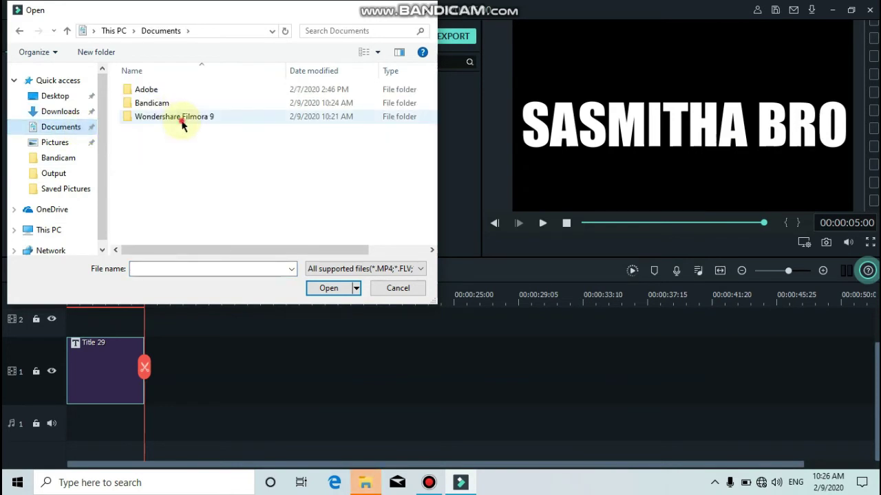
double_click(146, 131)
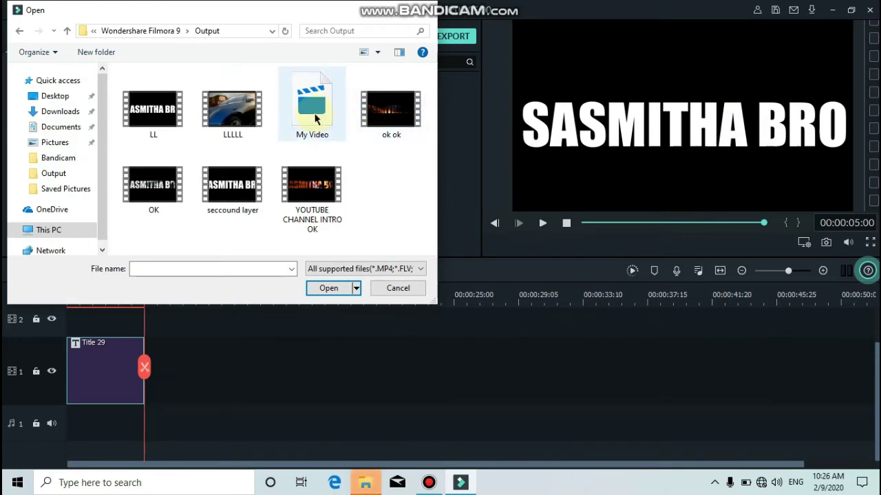
double_click(313, 117)
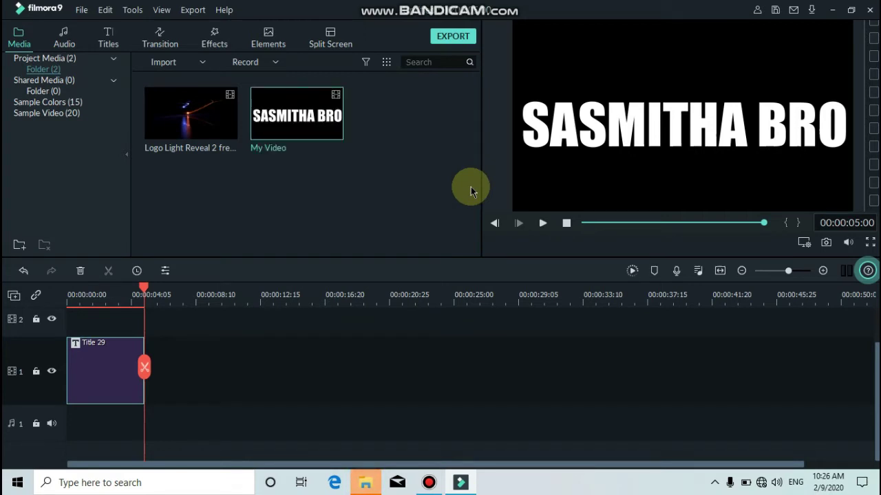
Delete the title clip from the timeline and place the Logo Light Reveal 2 clip at the start of track 1
drag(184, 373, 169, 381)
click(113, 351)
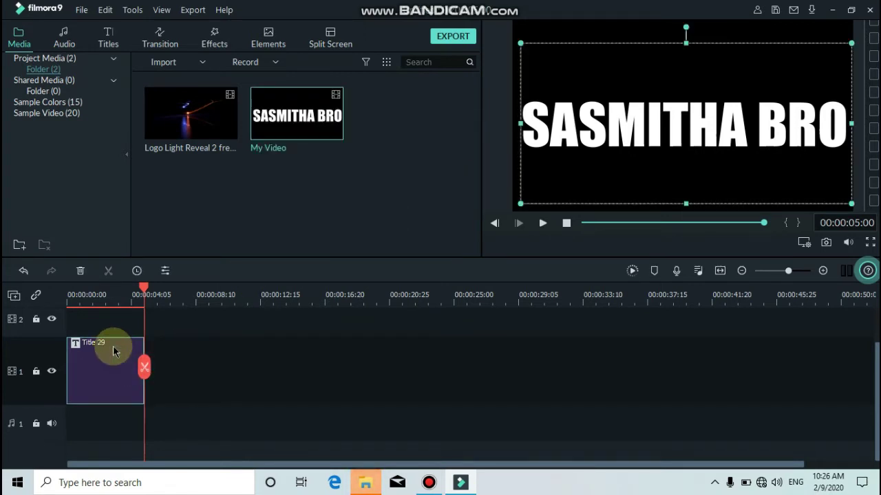
key(Delete)
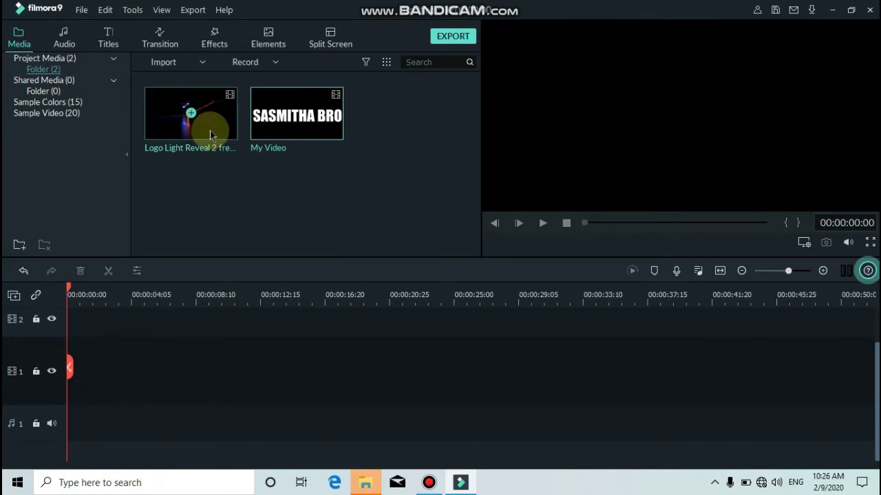
drag(217, 122, 75, 418)
Play the logo reveal clip up to 00:00:09:20 and split it there
key(space)
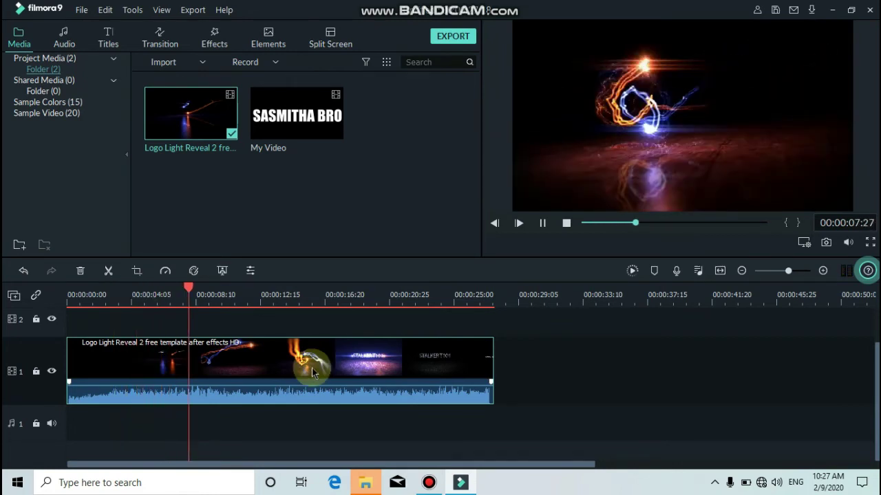
key(space)
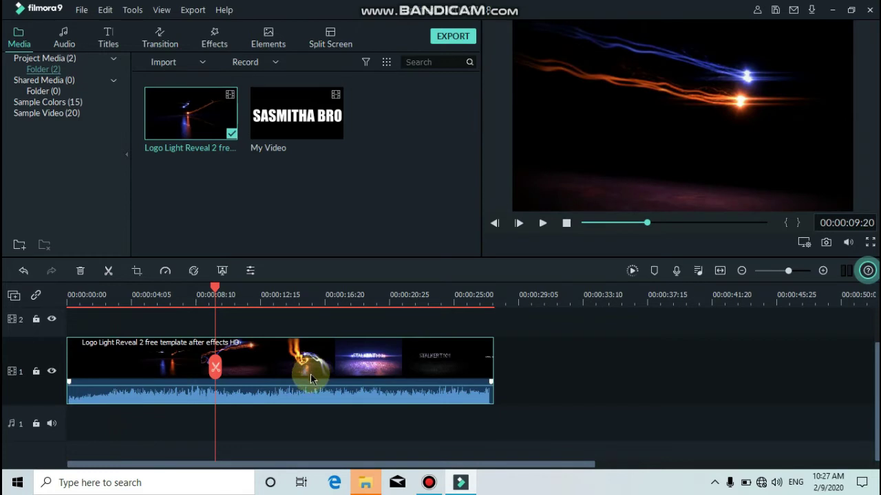
key(ctrl+b)
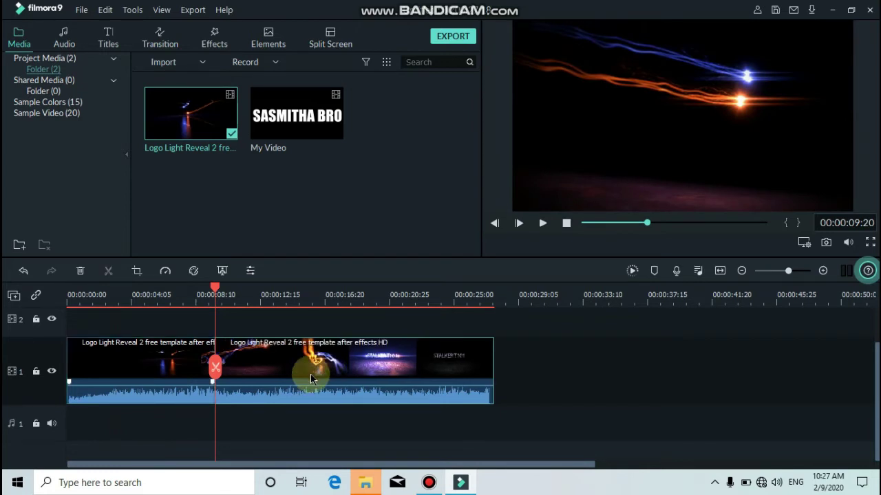
Find the bright flash in the second part of the logo reveal clip and split it at 00:00:16:27
key(space)
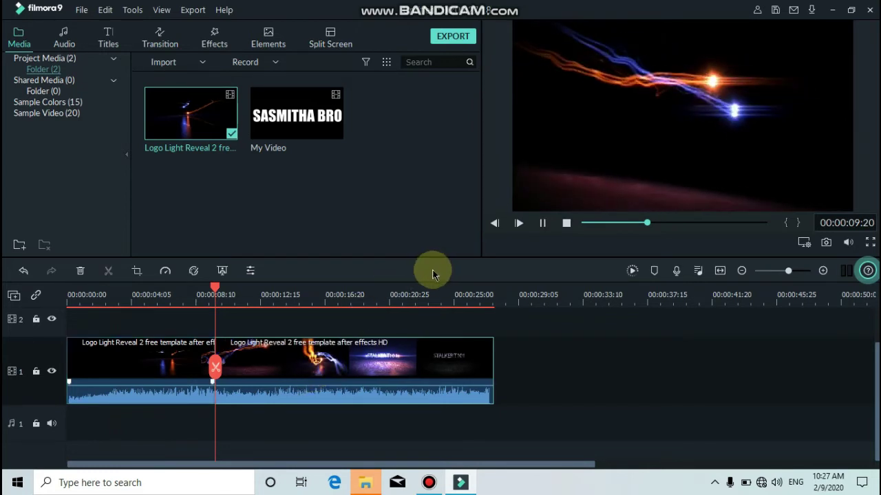
key(space)
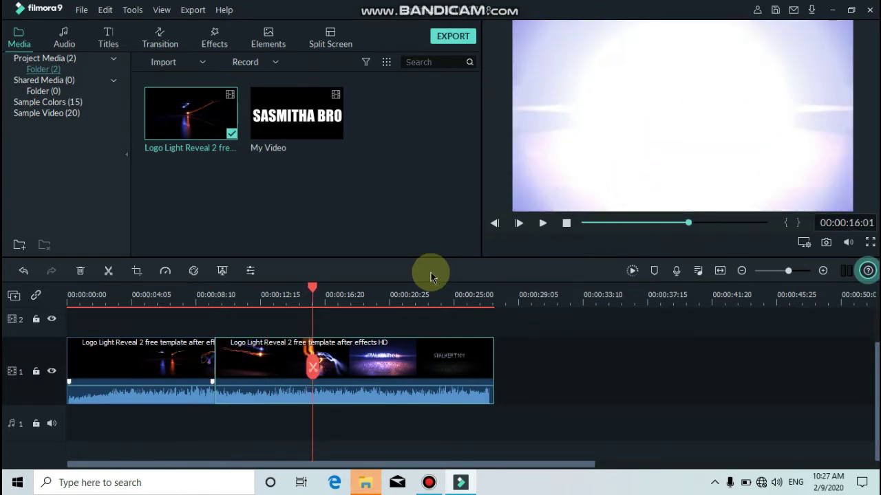
click(406, 295)
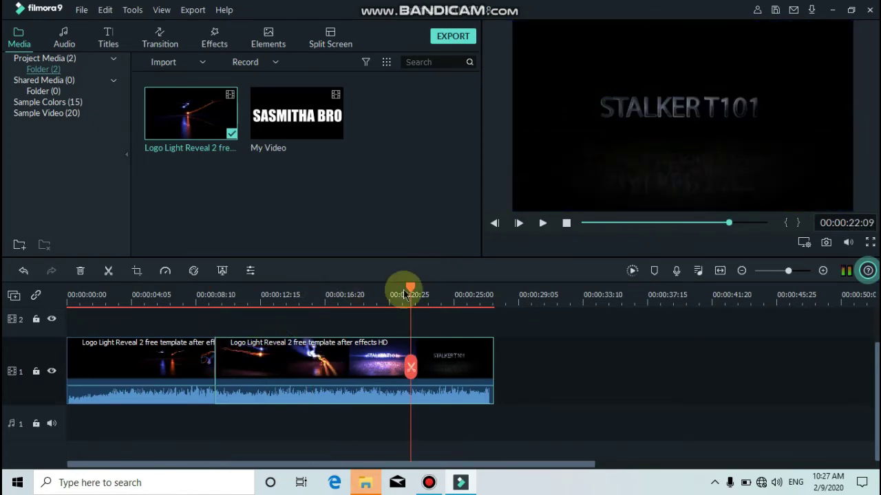
drag(406, 295, 331, 295)
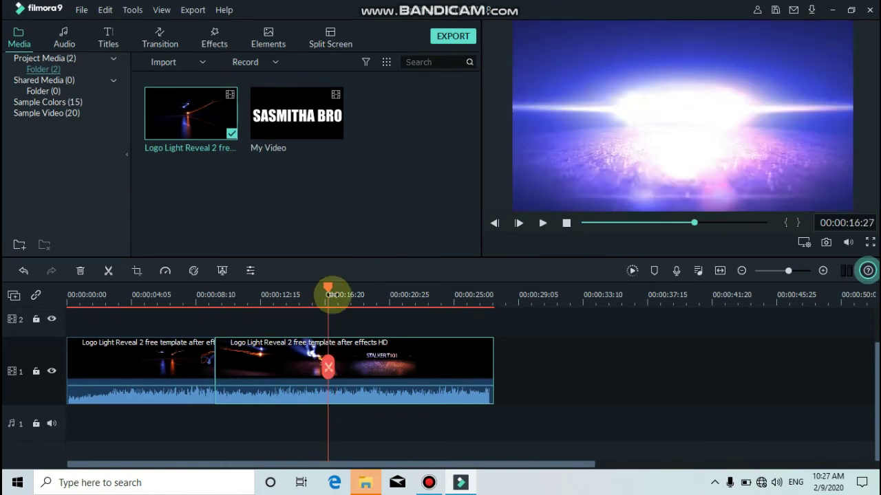
click(344, 359)
click(330, 365)
Delete the first and last pieces of the logo reveal clip, keeping only the middle segment
click(380, 357)
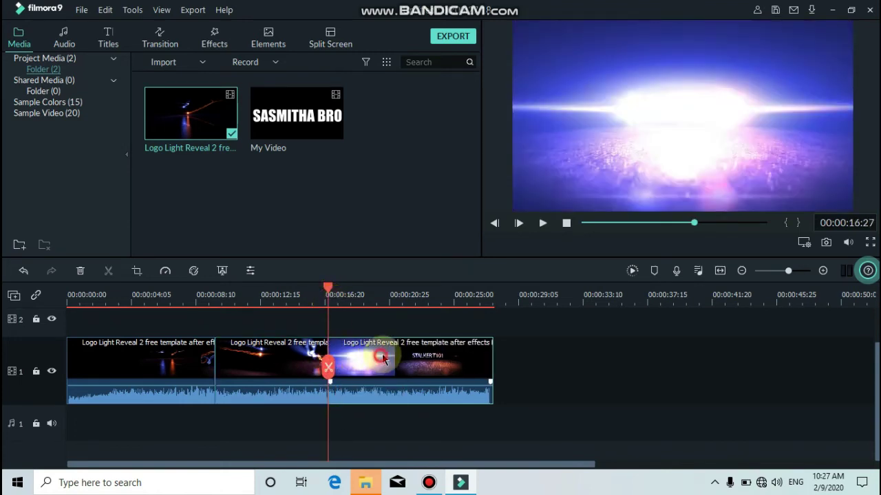
key(Delete)
click(119, 379)
key(Delete)
click(356, 377)
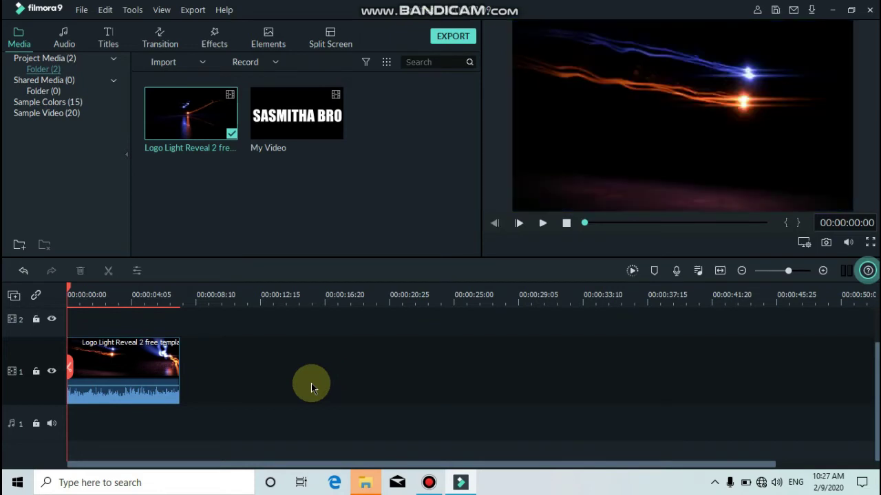
Preview the remaining logo reveal segment and place the My Video clip above it at the start of track 2
key(space)
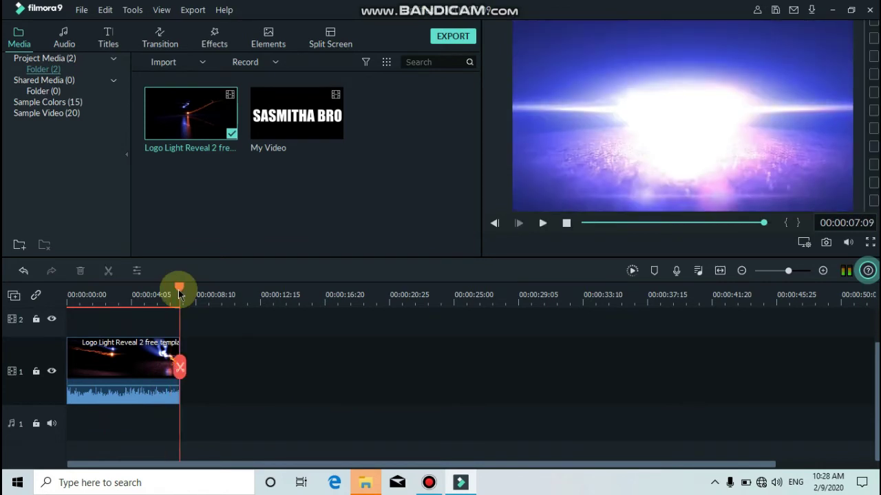
drag(179, 291, 2, 289)
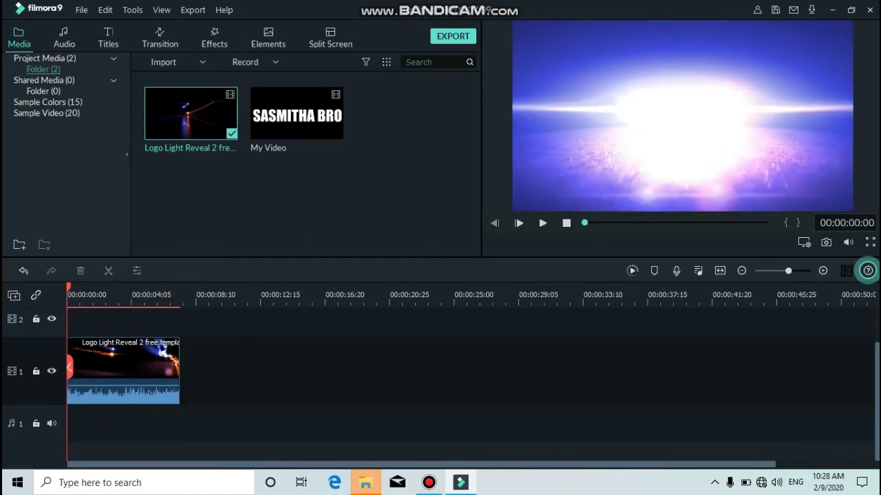
click(877, 334)
drag(315, 119, 50, 370)
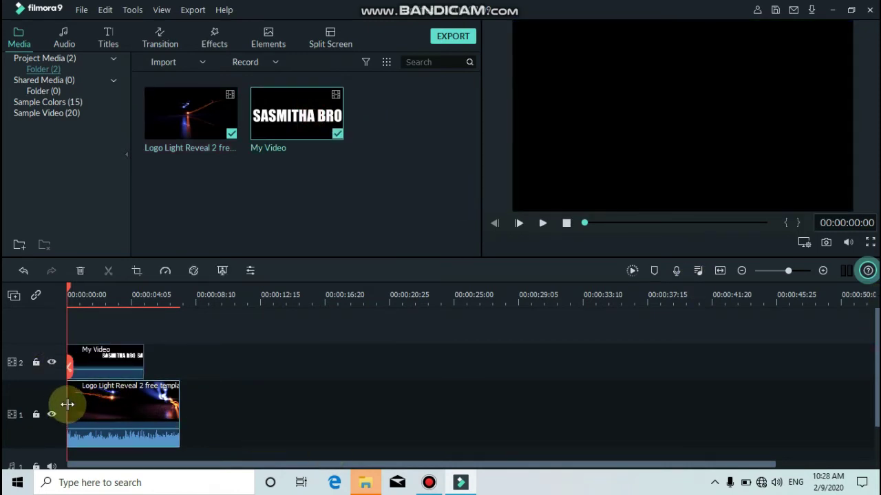
Trim the start of the logo reveal clip to match the My Video clip's length, with both clips starting at 00:00:00:00
drag(66, 405, 110, 376)
key(Delete)
drag(70, 398, 68, 394)
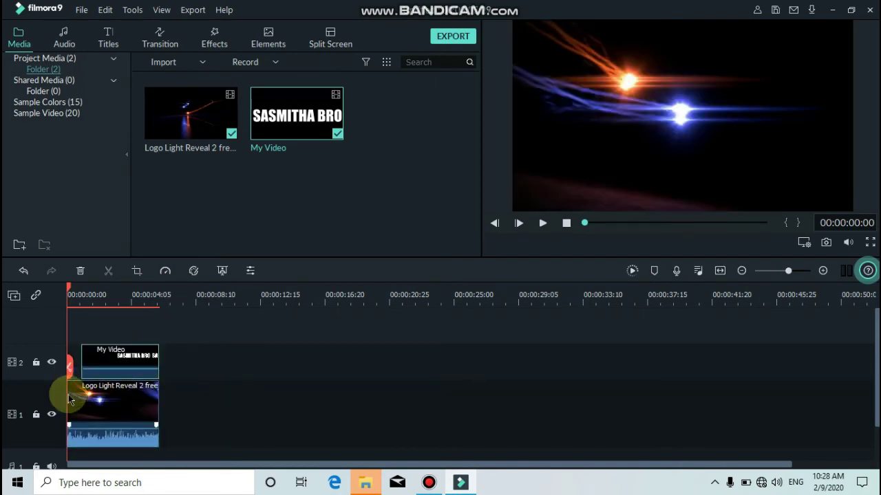
click(69, 403)
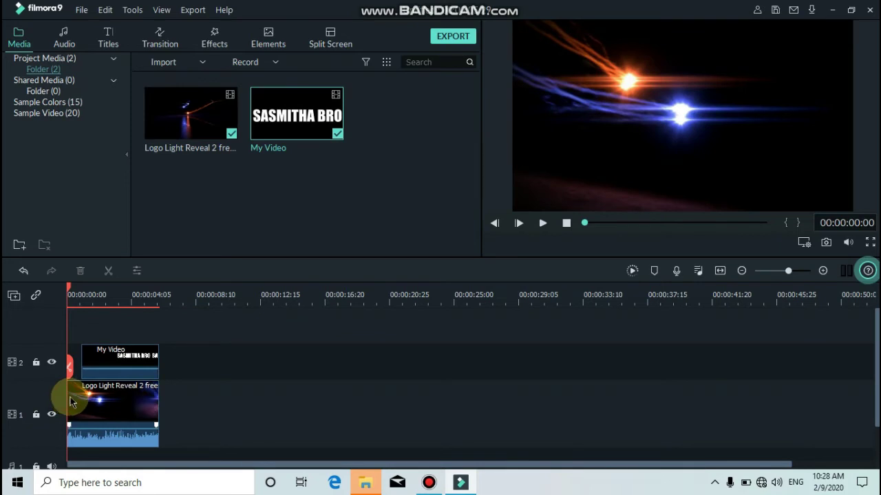
drag(69, 400, 78, 292)
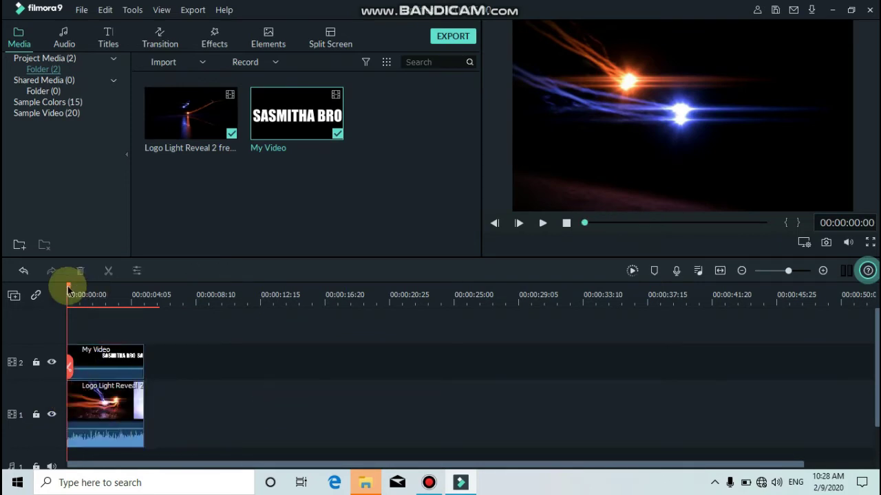
click(390, 386)
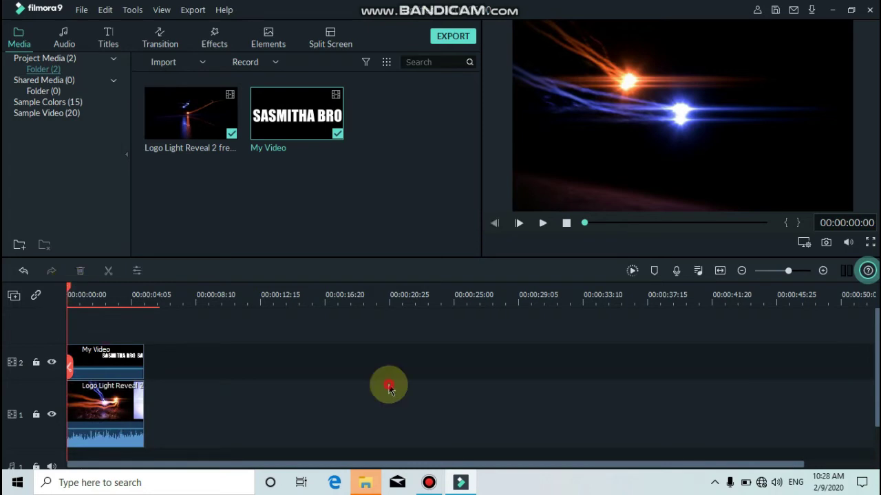
Open the Chroma Key settings of the My Video clip on track 2 and turn off Chroma Key
click(94, 358)
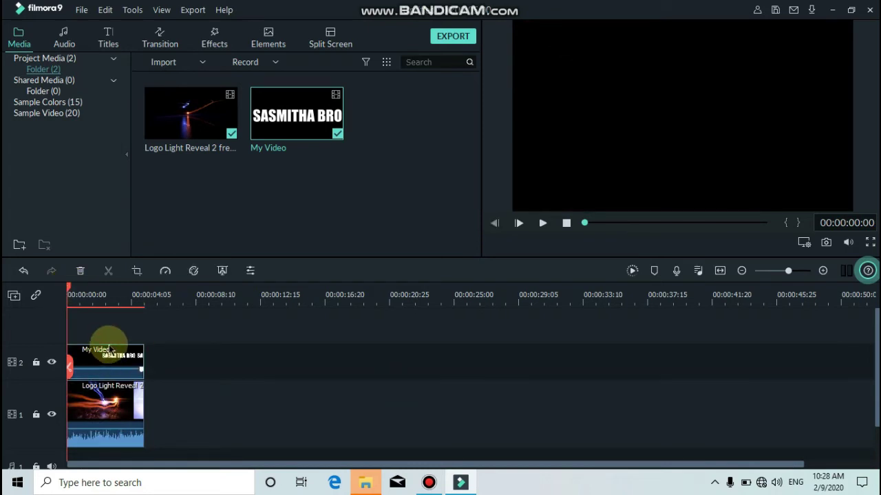
click(221, 271)
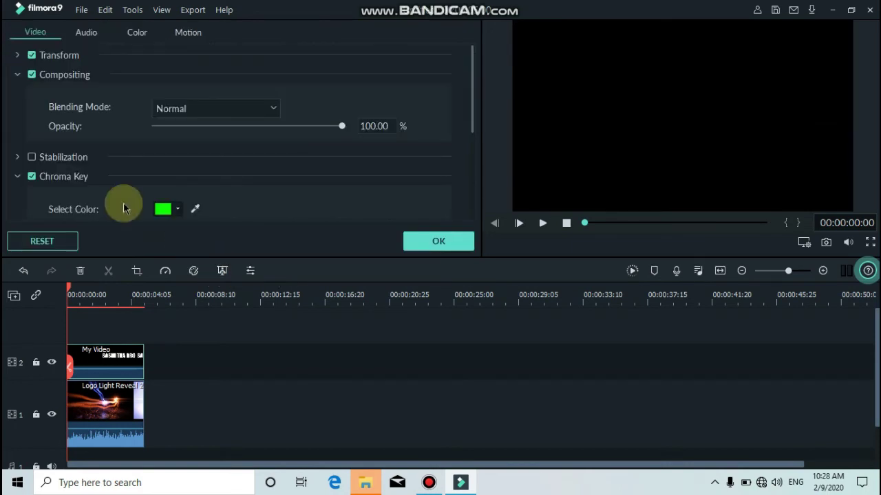
click(21, 176)
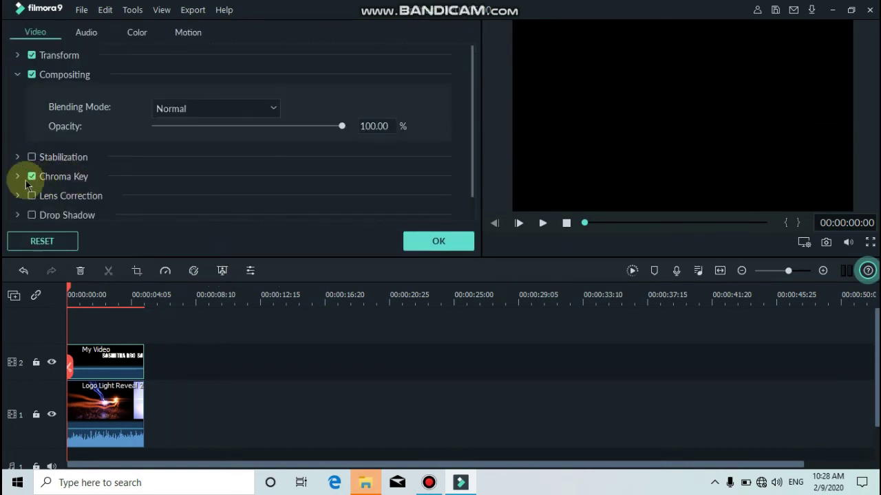
click(31, 177)
click(17, 74)
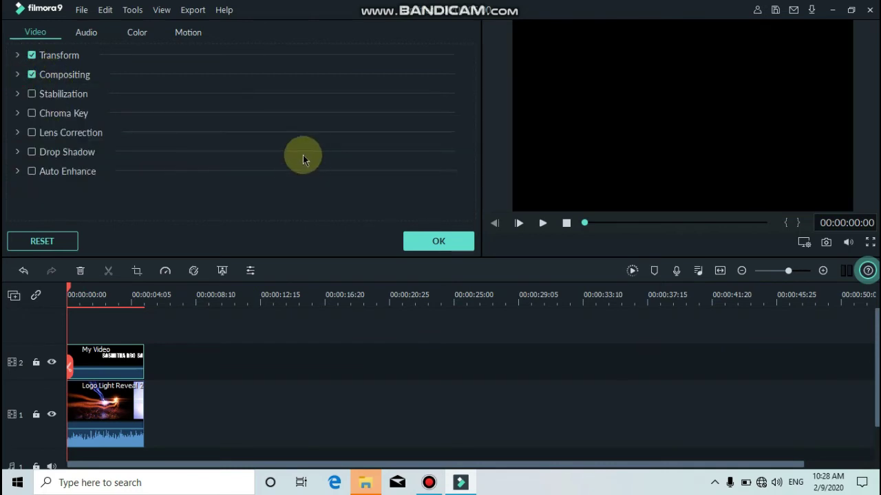
Set the My Video clip's compositing blending mode to Multiply, apply it, and preview the result
click(21, 74)
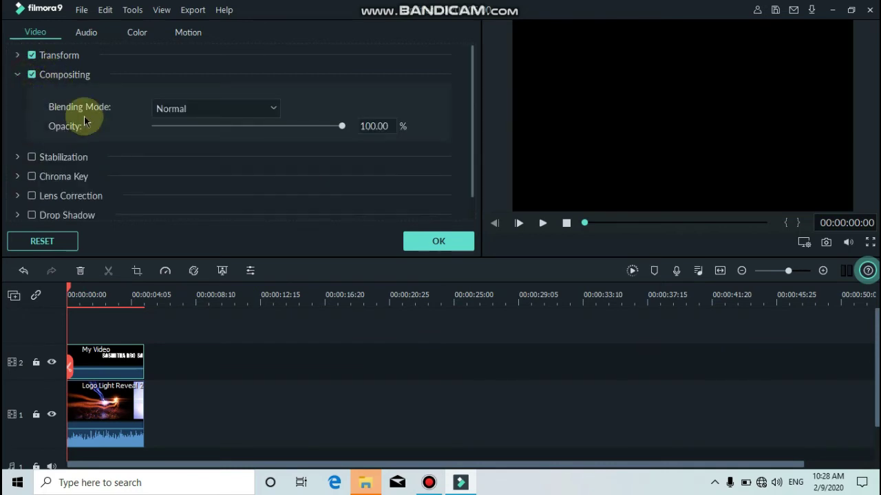
click(169, 110)
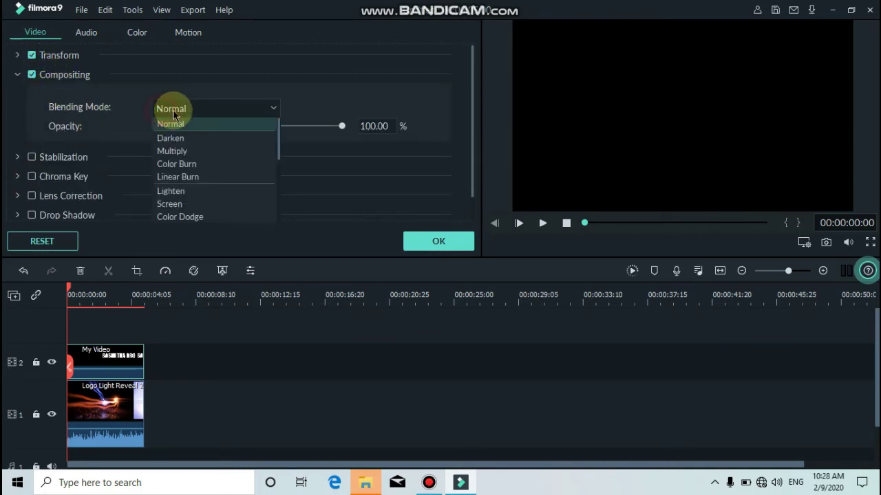
click(178, 151)
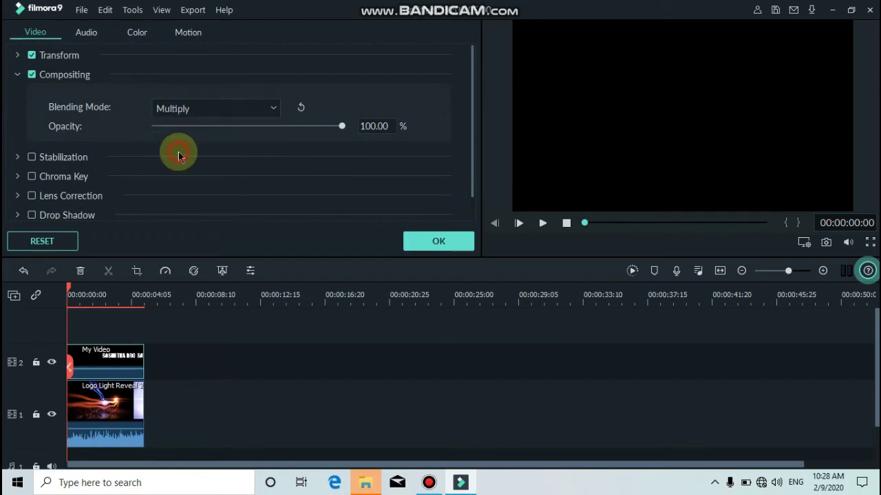
click(433, 242)
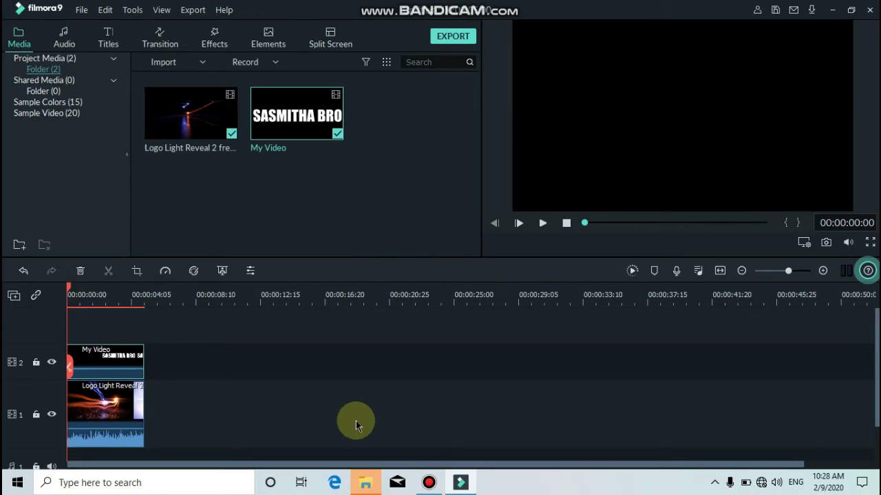
key(space)
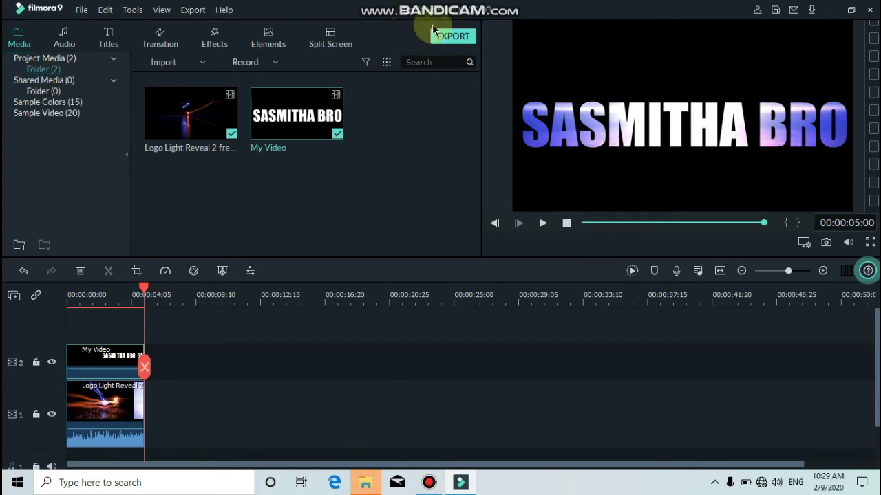
Export the composition to the computer as an MP4 file named "ok video"
click(452, 37)
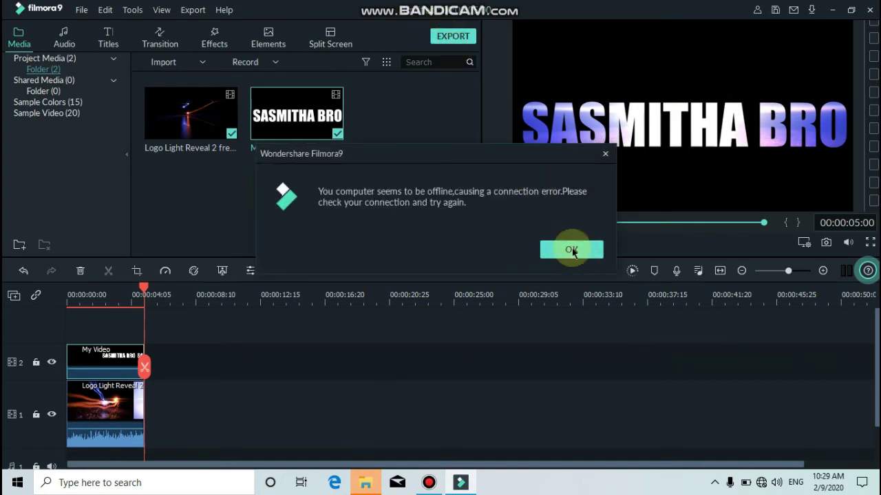
click(572, 250)
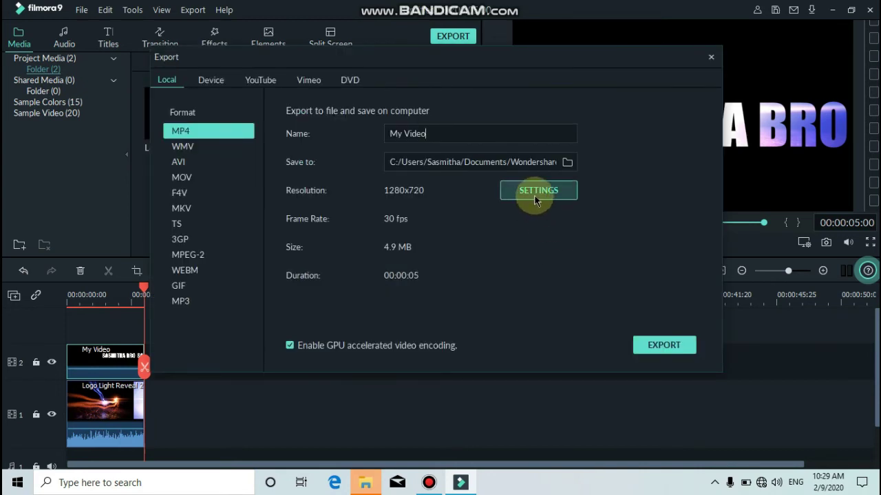
click(482, 129)
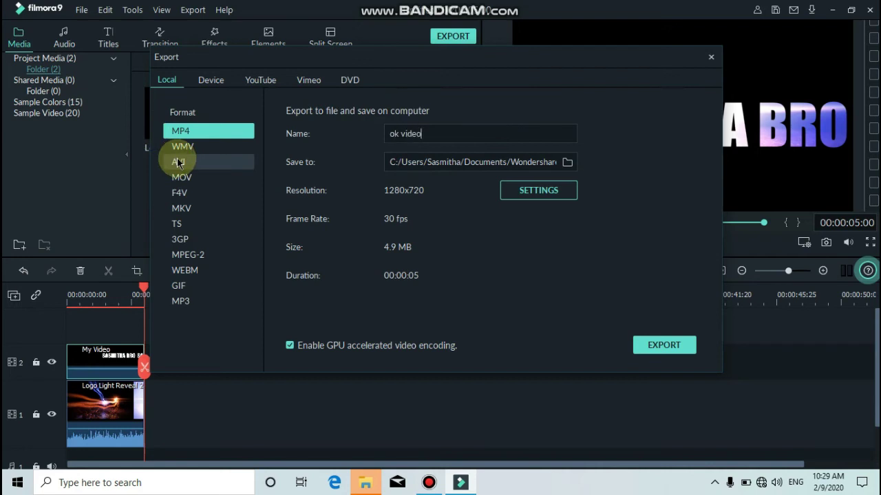
click(660, 346)
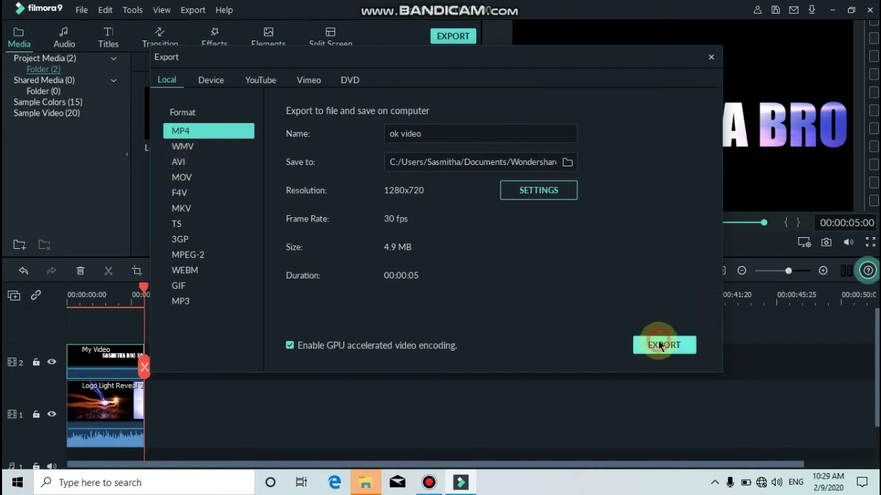
click(659, 348)
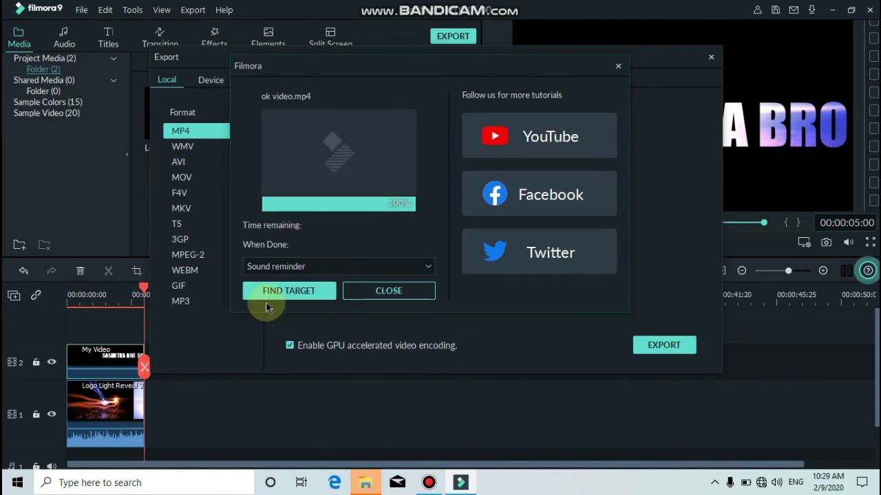
Open the export's Output folder, play the ok video file through, and close the player
click(284, 289)
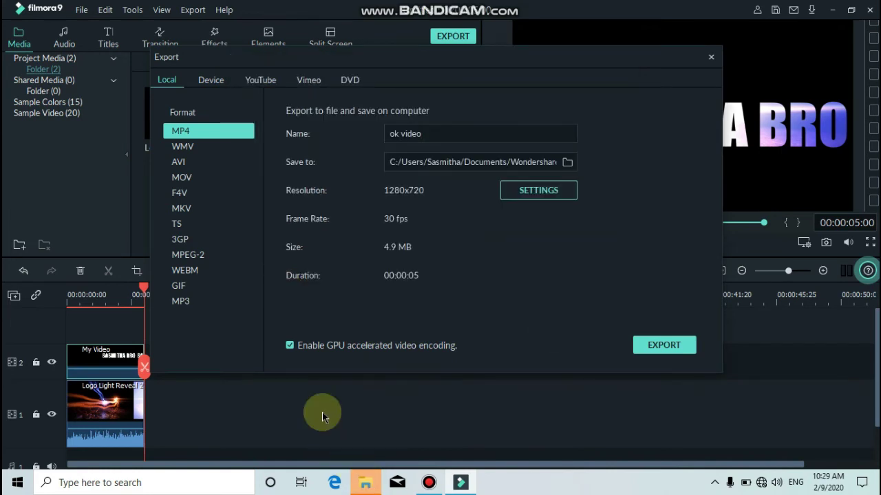
click(302, 116)
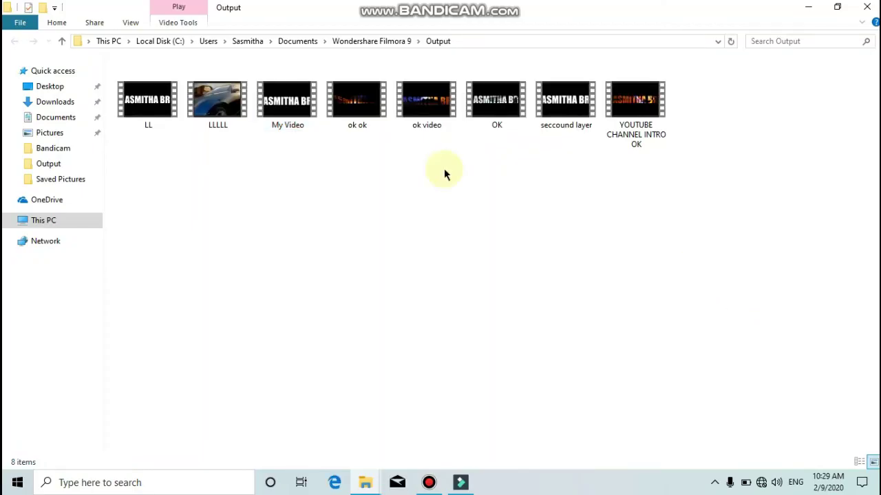
double_click(430, 114)
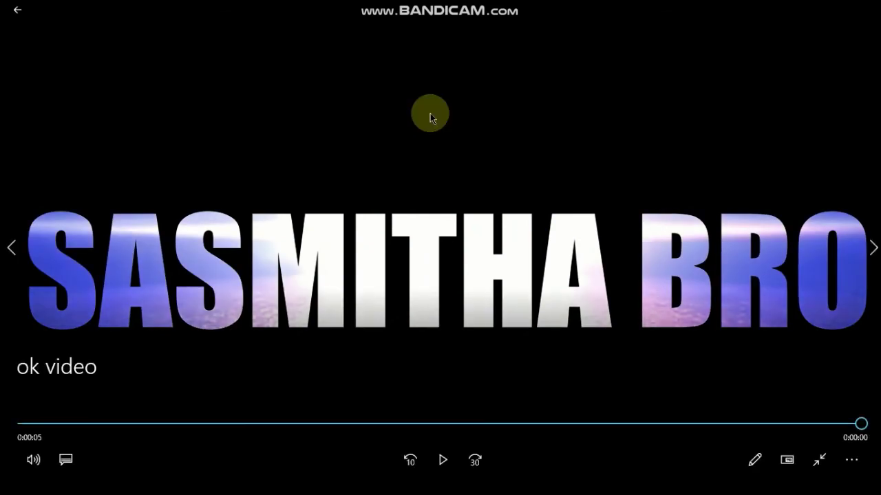
key(Escape)
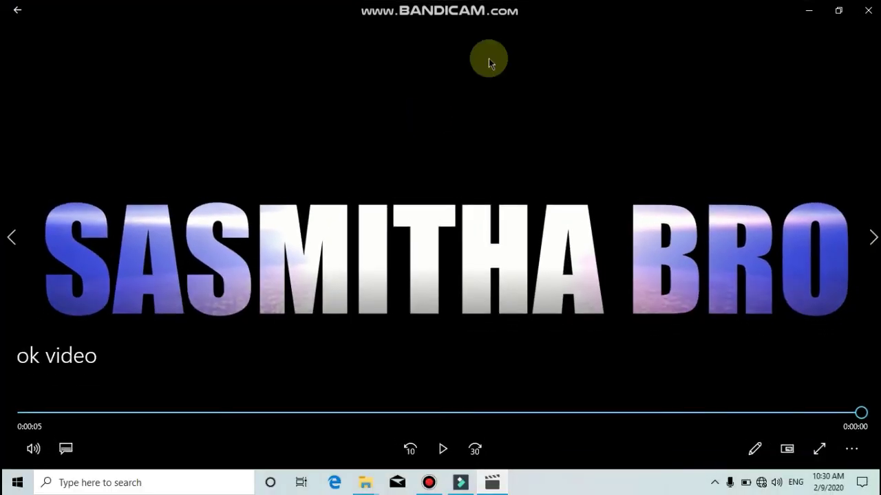
click(867, 10)
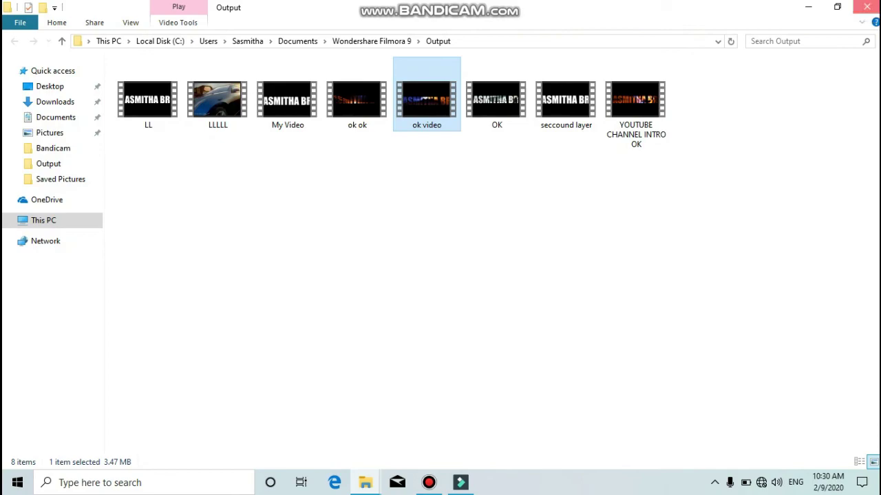
Return to Filmora9, close the Export dialog, and minimize the editor window
click(869, 9)
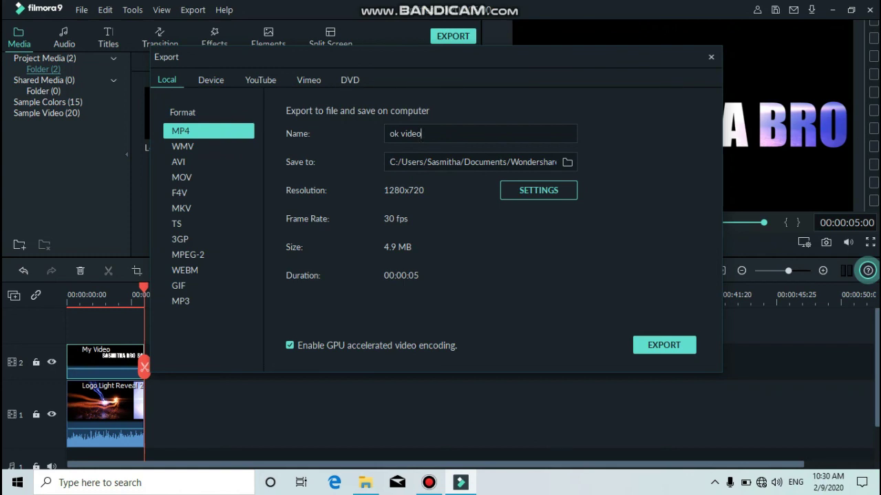
click(711, 59)
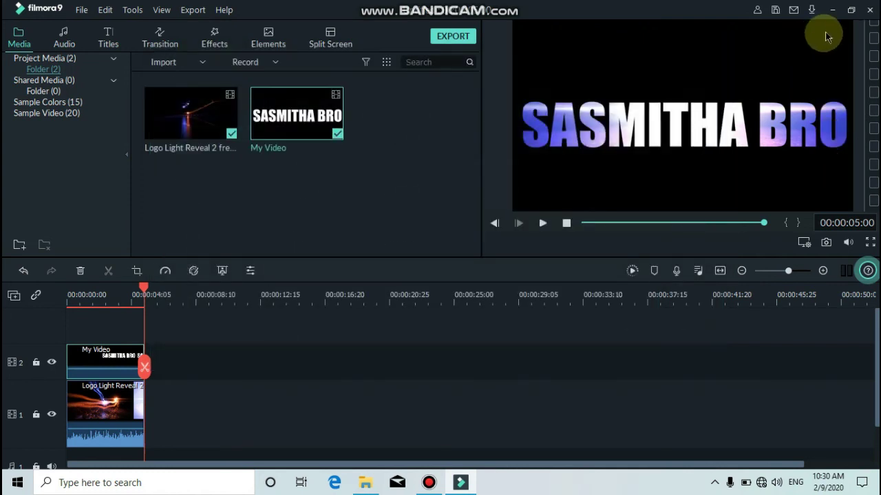
click(833, 12)
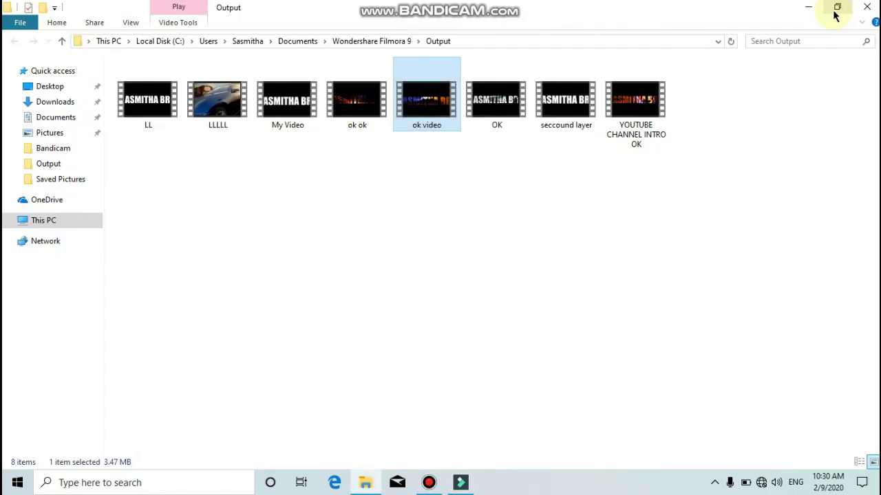